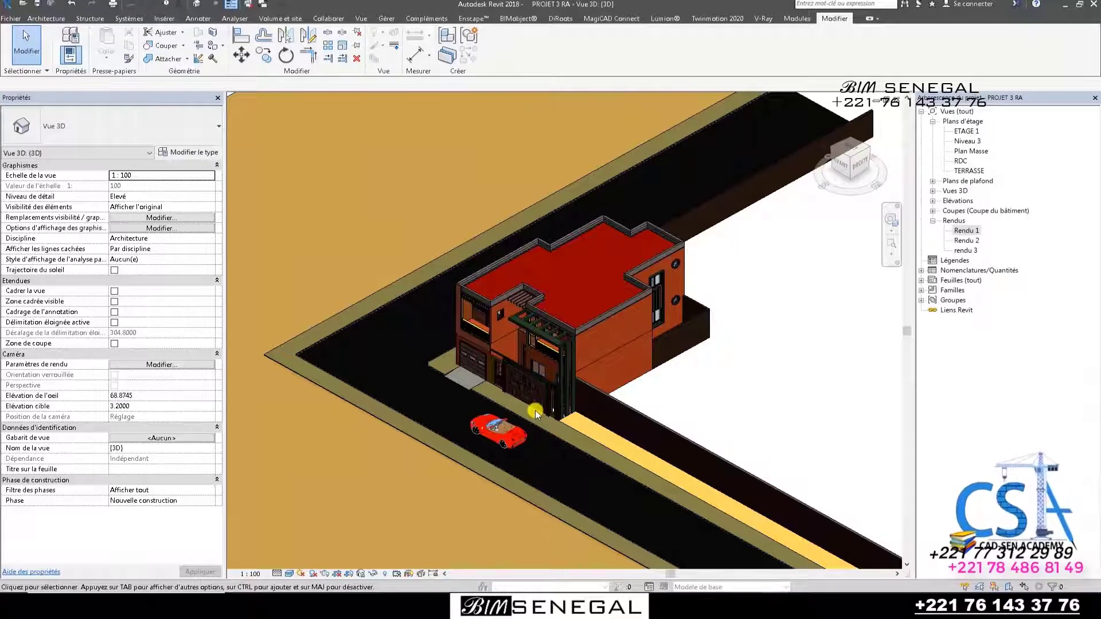
- Examine the house's street-side exterior, pergola and balconies in the 3D view
{"action": "scroll", "coordinate": [527, 404], "scroll_direction": "up", "scroll_amount": 2}
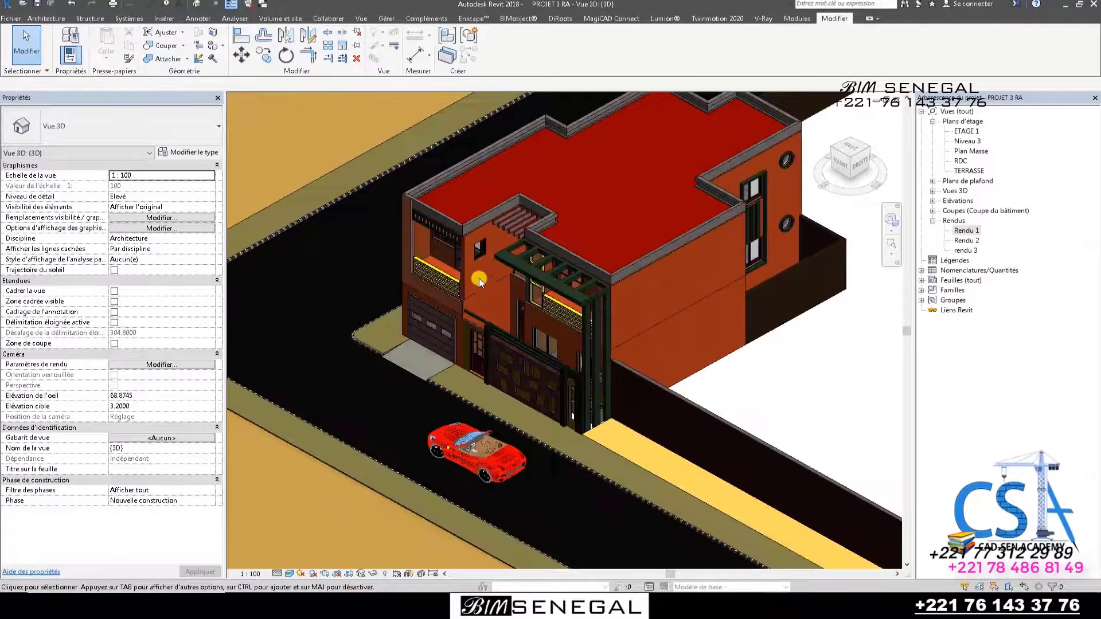
{"action": "scroll", "coordinate": [480, 277], "scroll_direction": "up", "scroll_amount": 3}
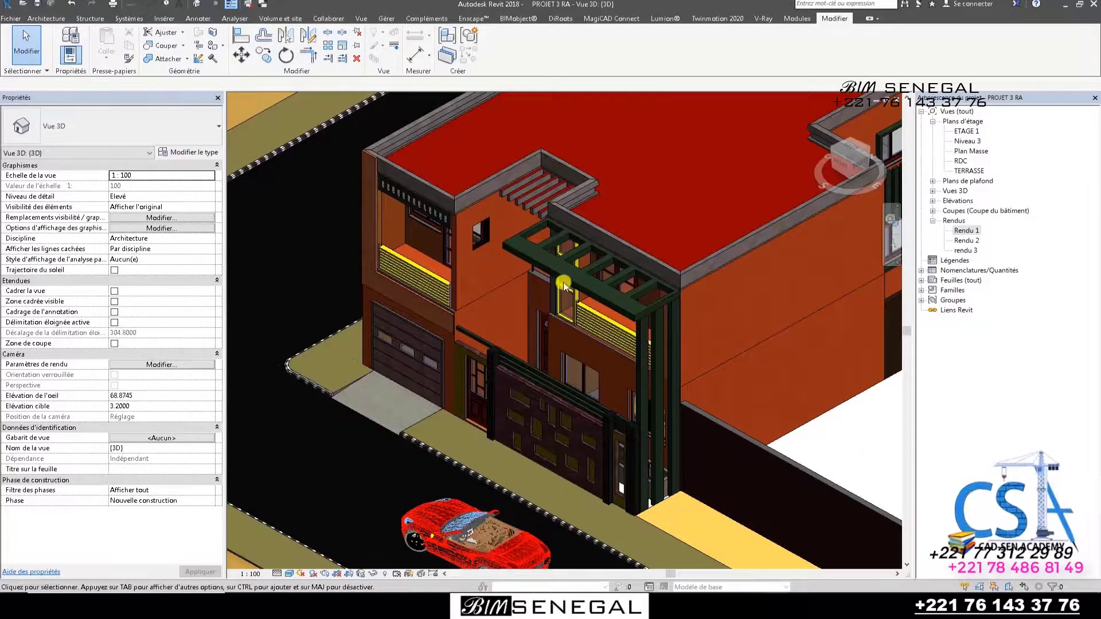
{"action": "scroll", "coordinate": [577, 263], "scroll_direction": "up", "scroll_amount": 1}
{"action": "scroll", "coordinate": [577, 263], "scroll_direction": "down", "scroll_amount": 4}
{"action": "scroll", "coordinate": [631, 307], "scroll_direction": "up", "scroll_amount": 4}
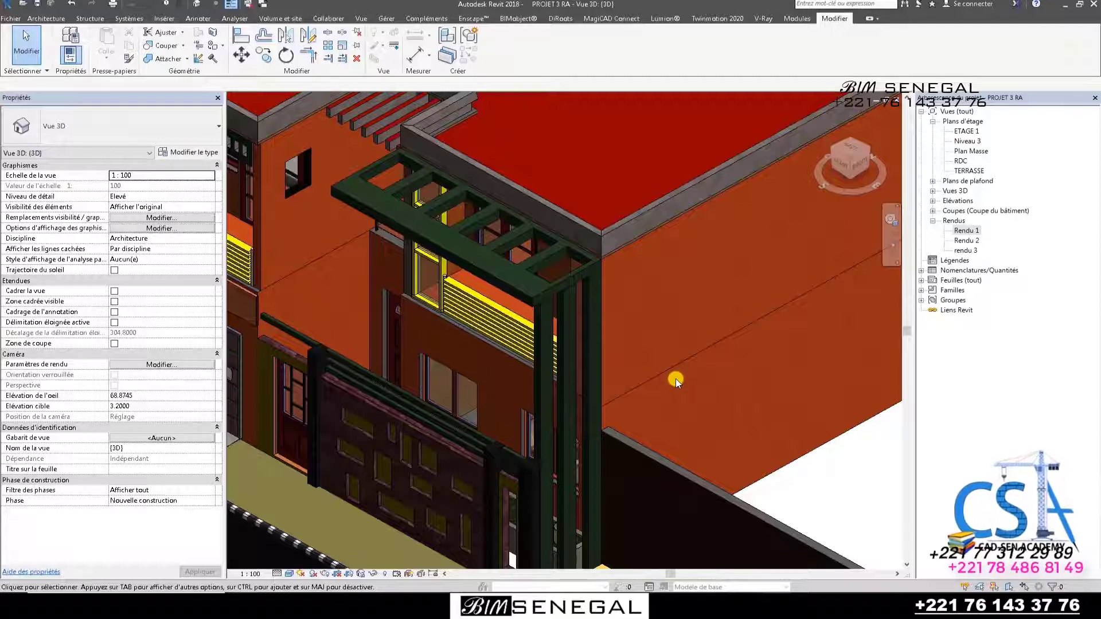
{"action": "scroll", "coordinate": [826, 351], "scroll_direction": "down", "scroll_amount": 3}
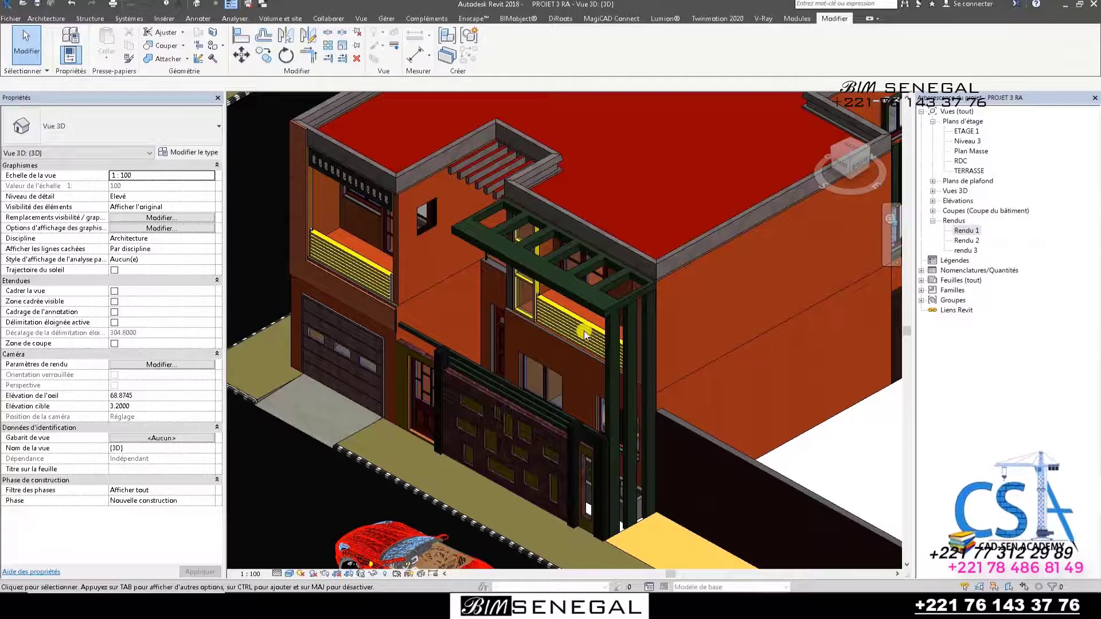
{"action": "scroll", "coordinate": [556, 222], "scroll_direction": "down", "scroll_amount": 4}
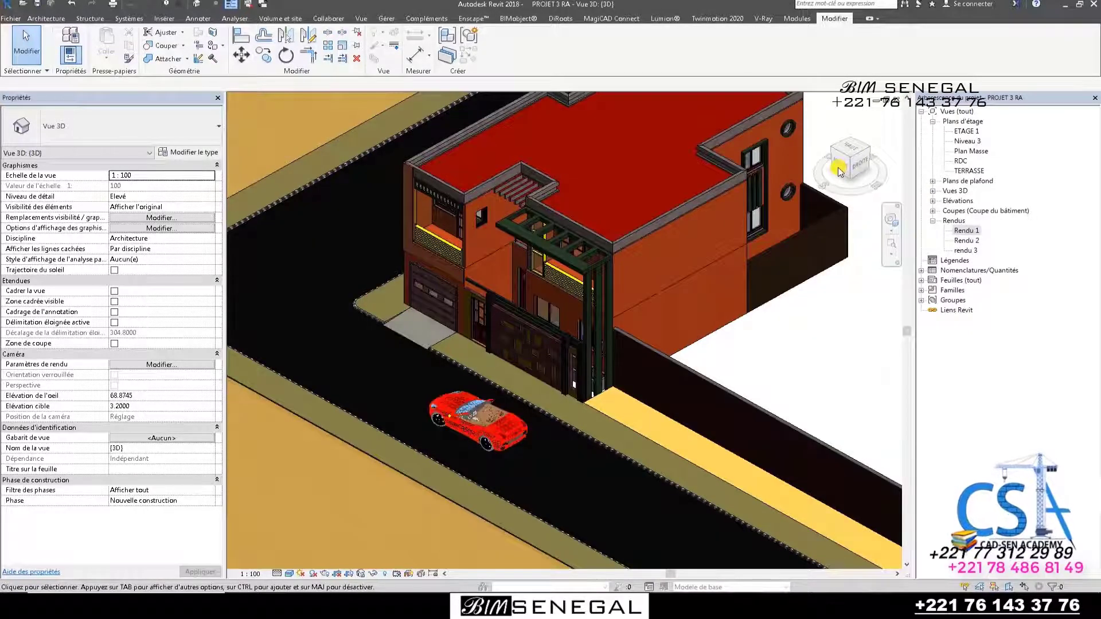
- Orient the 3D view to the front (AVANT) and examine the upper-floor doors and windows of the facade
{"action": "left_click", "coordinate": [841, 167]}
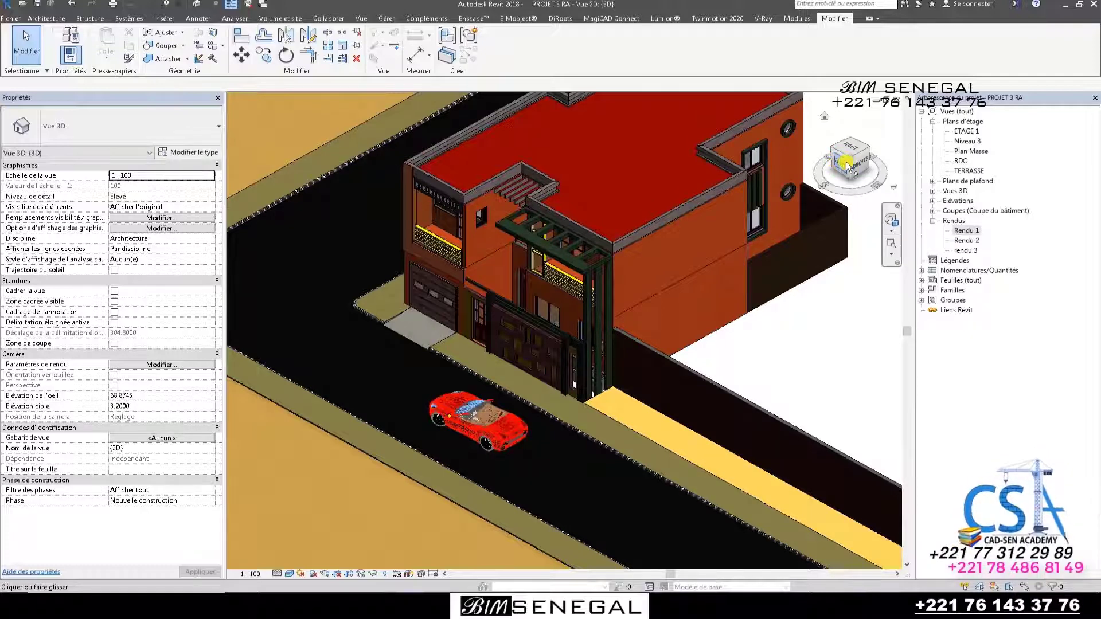
{"action": "left_click", "coordinate": [838, 161]}
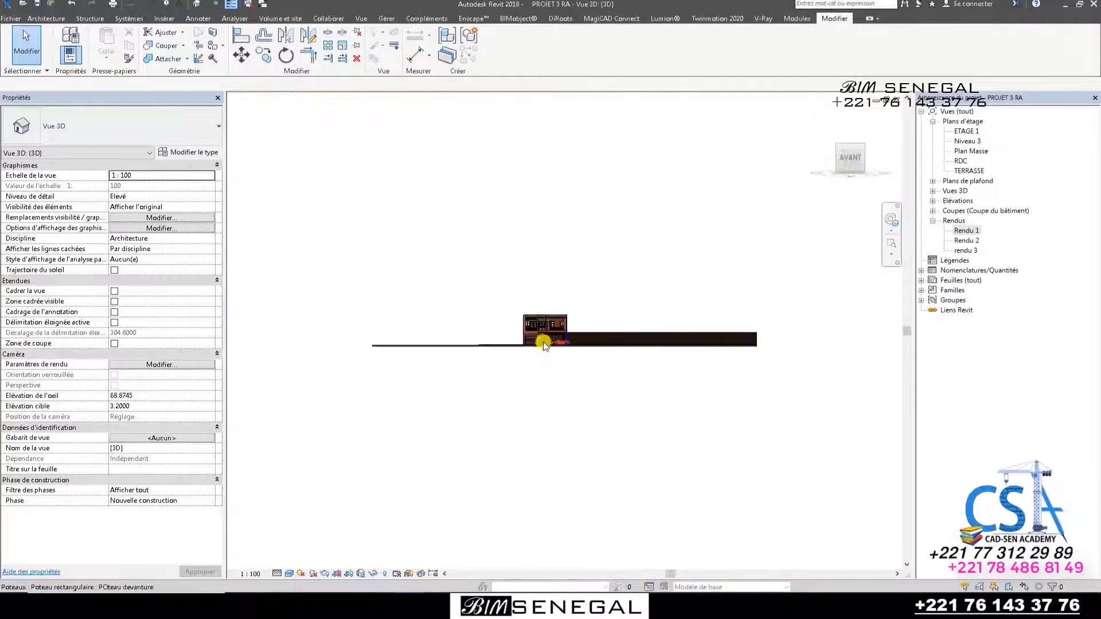
{"action": "scroll", "coordinate": [545, 329], "scroll_direction": "up", "scroll_amount": 10}
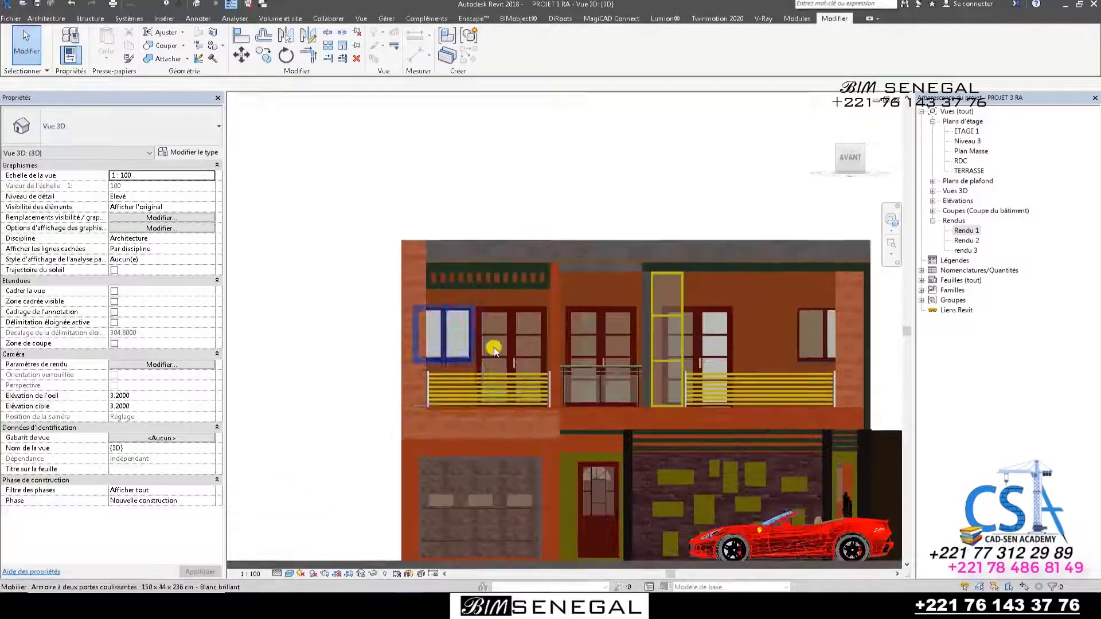
{"action": "scroll", "coordinate": [456, 319], "scroll_direction": "up", "scroll_amount": 2}
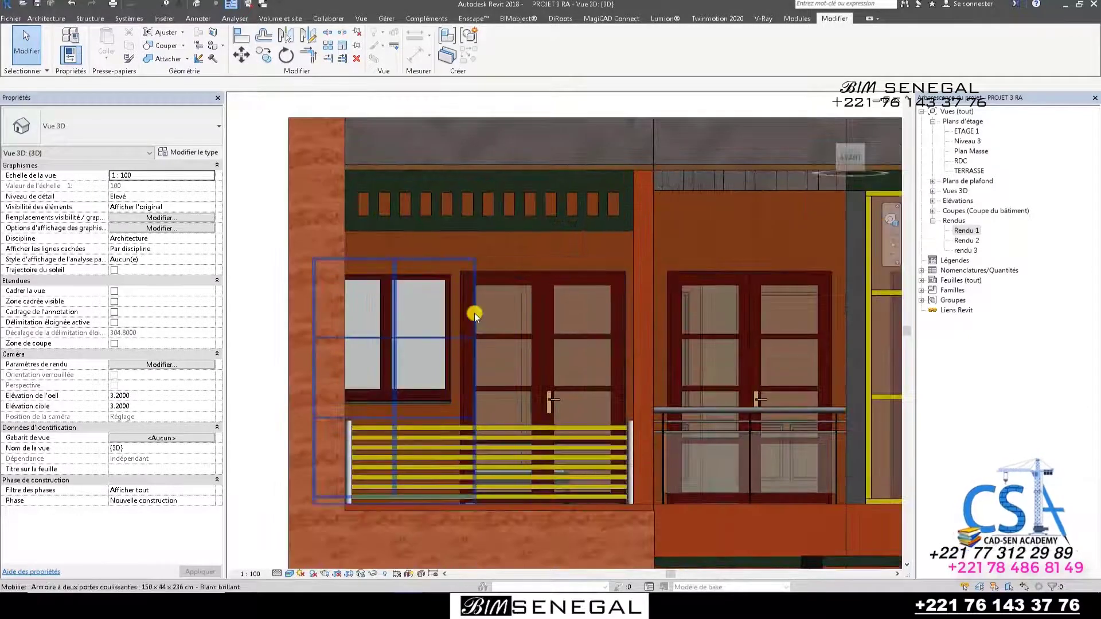
{"action": "scroll", "coordinate": [473, 313], "scroll_direction": "up", "scroll_amount": 3}
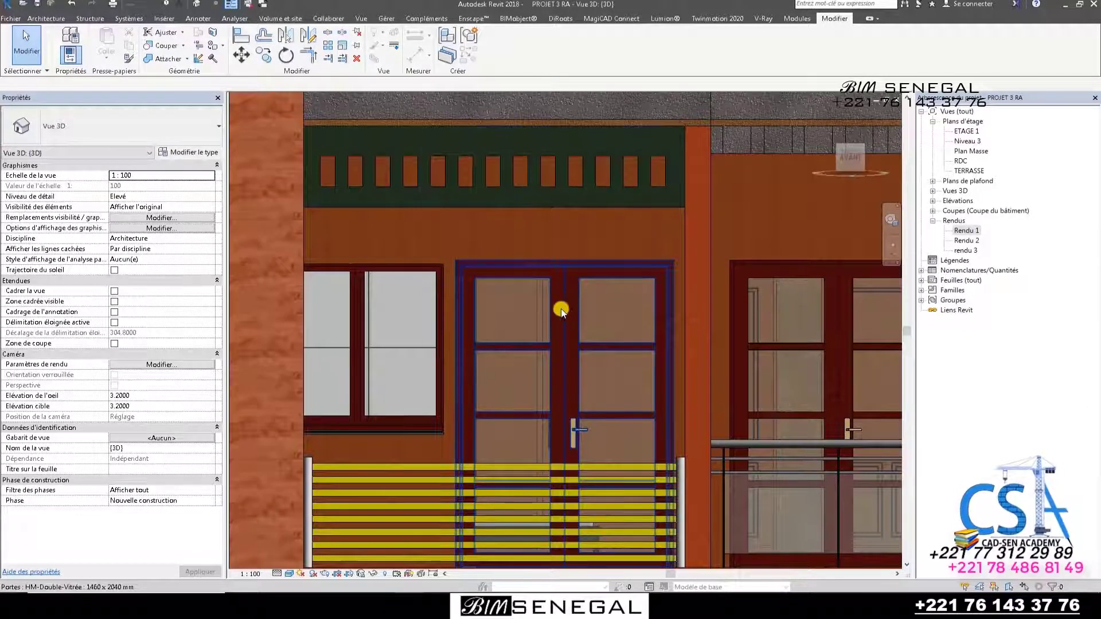
{"action": "scroll", "coordinate": [542, 273], "scroll_direction": "down", "scroll_amount": 2}
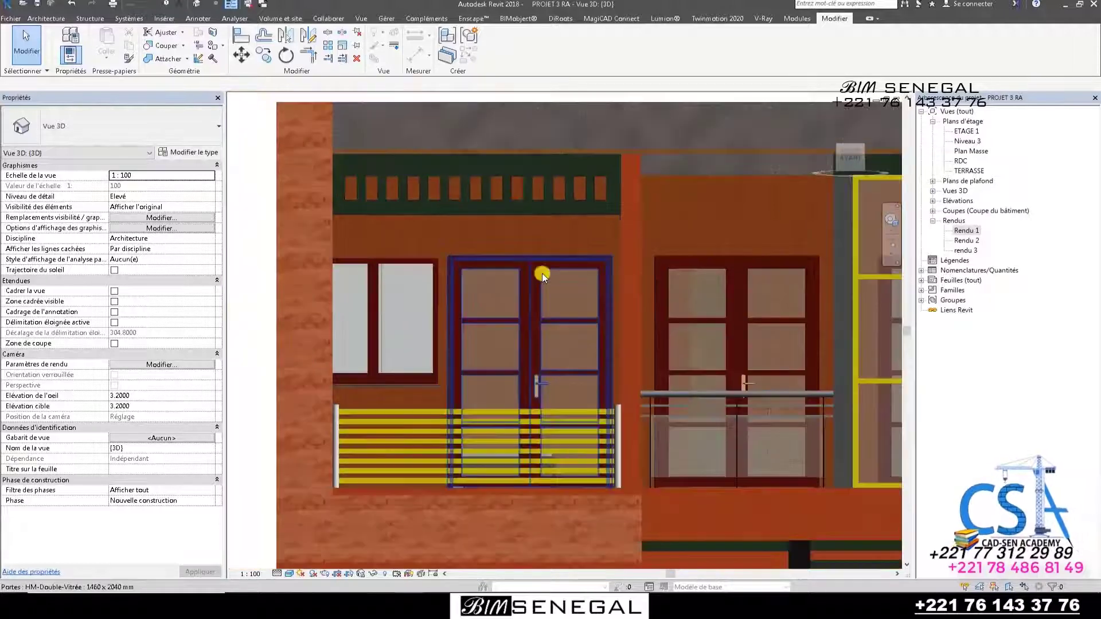
{"action": "scroll", "coordinate": [645, 342], "scroll_direction": "down", "scroll_amount": 2}
{"action": "scroll", "coordinate": [646, 342], "scroll_direction": "down", "scroll_amount": 3}
{"action": "scroll", "coordinate": [600, 309], "scroll_direction": "up", "scroll_amount": 5}
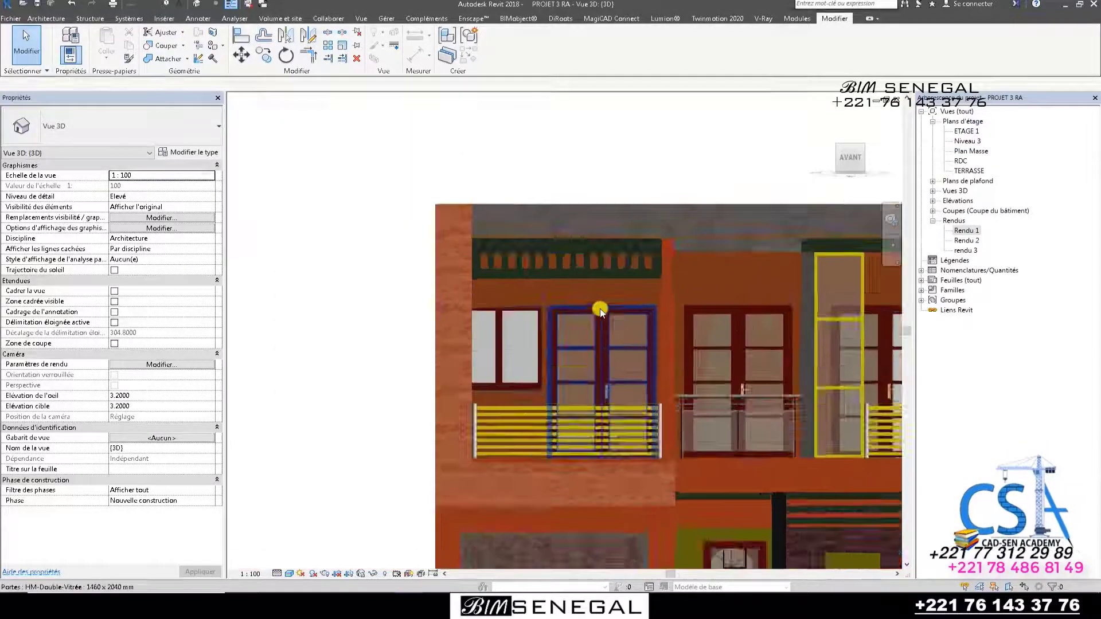
{"action": "scroll", "coordinate": [600, 325], "scroll_direction": "up", "scroll_amount": 3}
- Inspect the glazing (Vitrage) material in the type properties of the HM-Double-Vitrée door beside the upper-floor window
{"action": "left_click", "coordinate": [600, 325]}
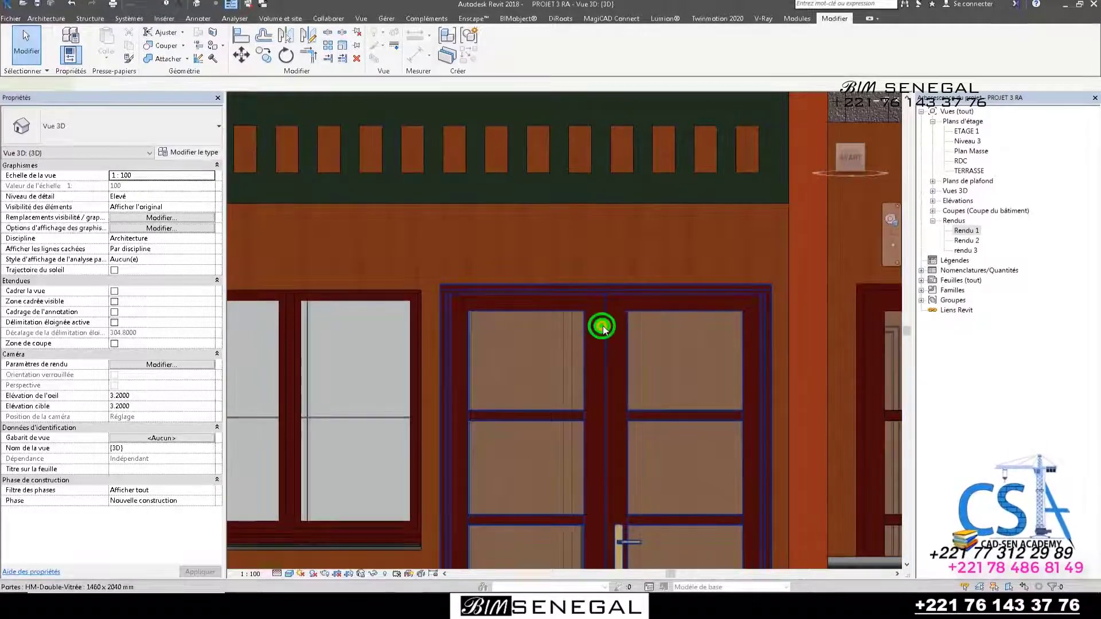
{"action": "left_click", "coordinate": [188, 154]}
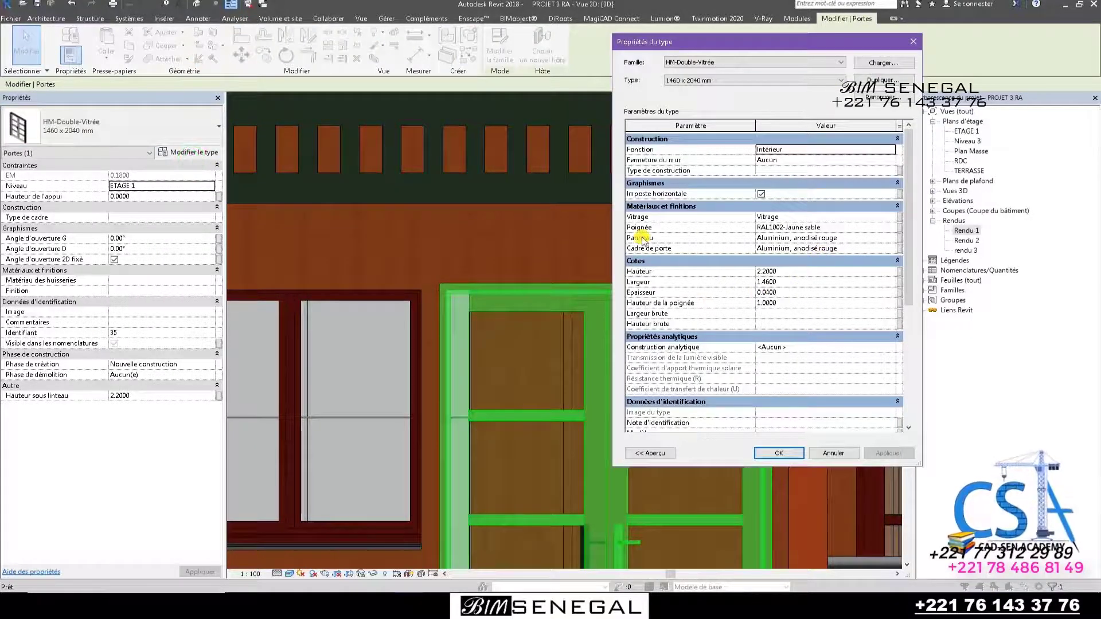
{"action": "left_click", "coordinate": [813, 217]}
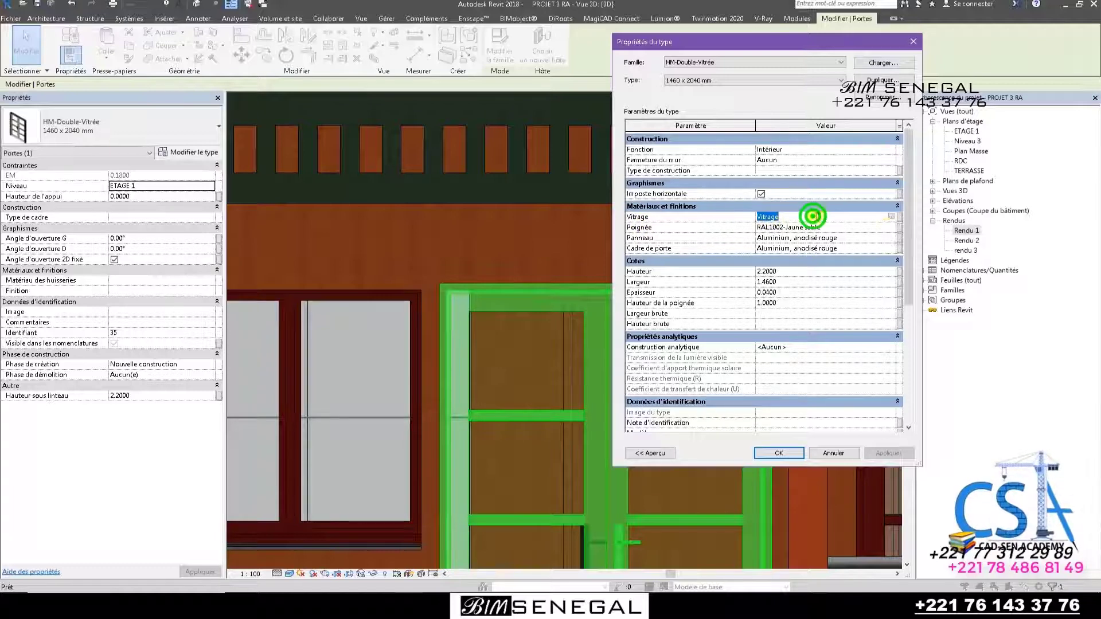
{"action": "left_click", "coordinate": [892, 220]}
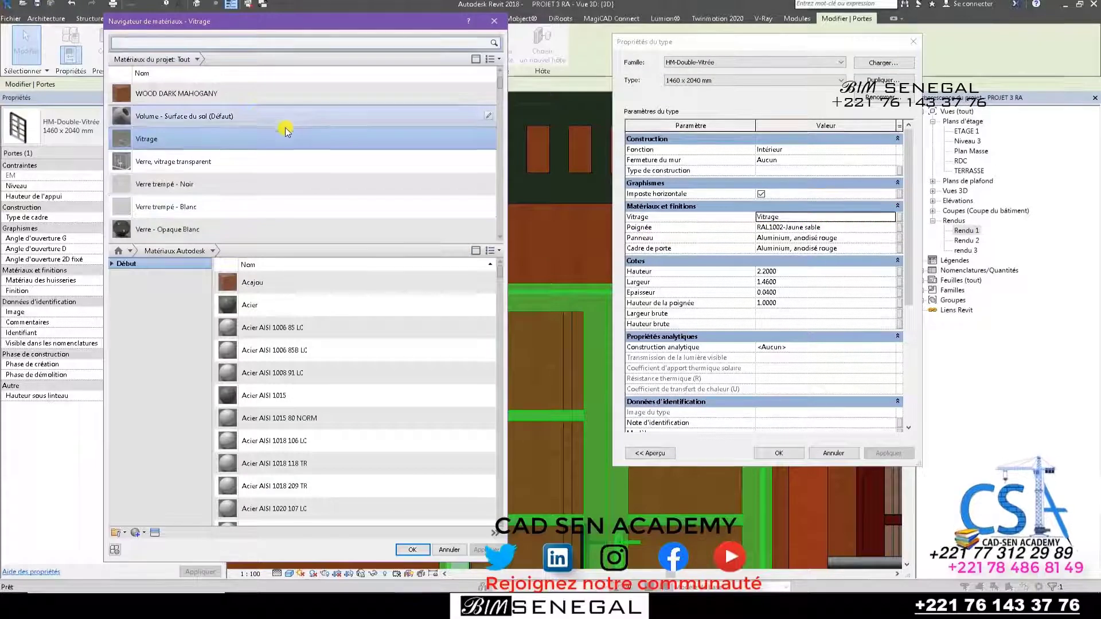
{"action": "left_click", "coordinate": [412, 549]}
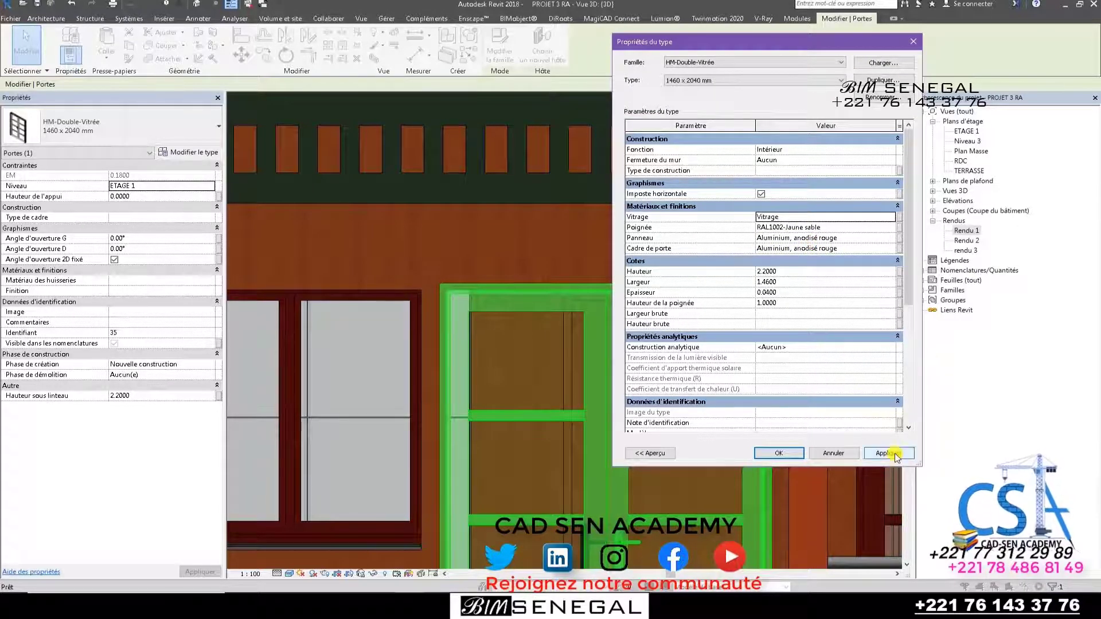
- Inspect the door type's panel (Panneau) material, close its type properties and deselect the door
{"action": "left_click", "coordinate": [883, 237]}
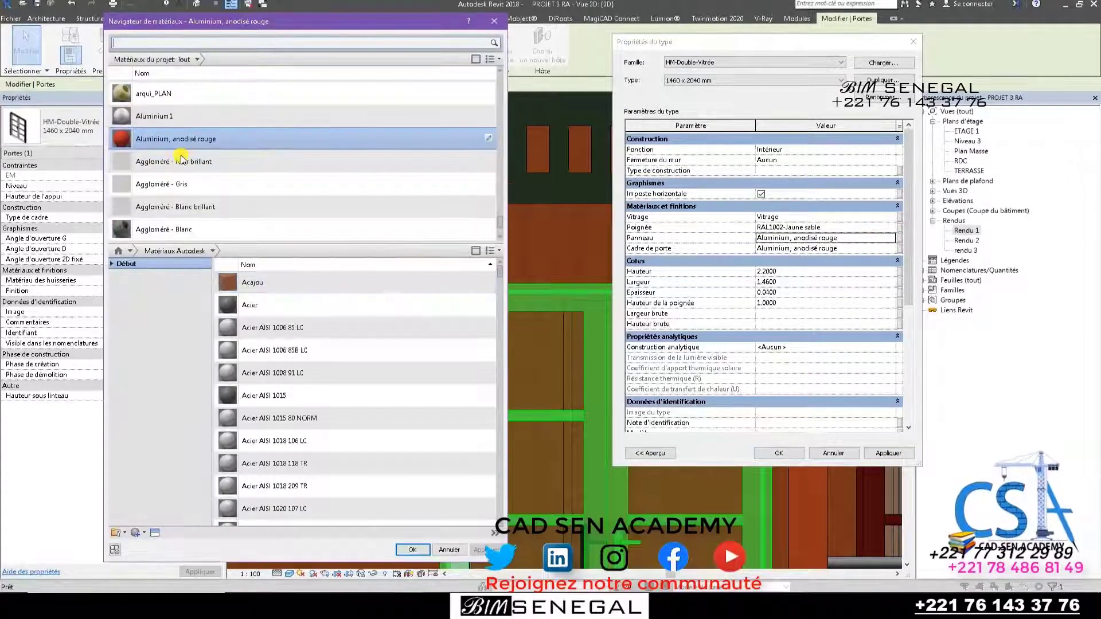
{"action": "left_click", "coordinate": [493, 23]}
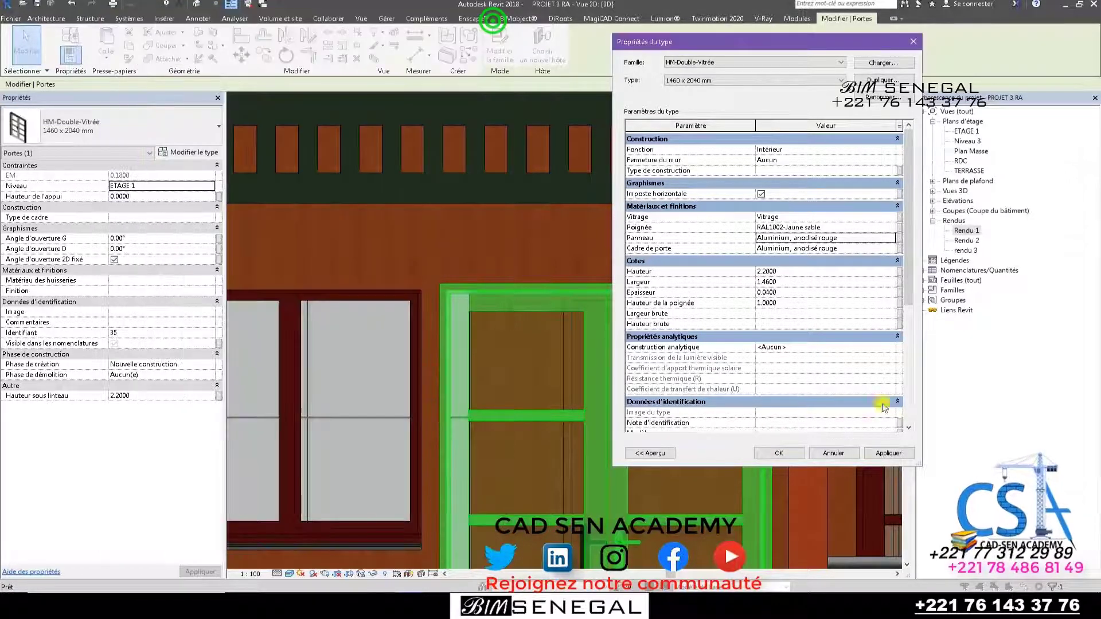
{"action": "left_click", "coordinate": [889, 454]}
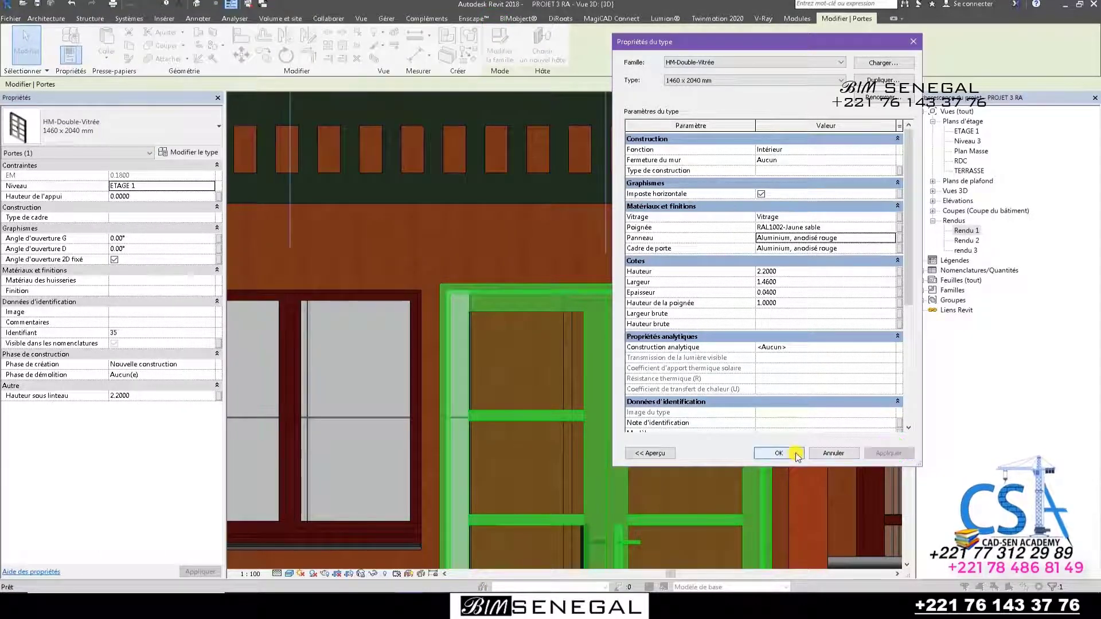
{"action": "left_click", "coordinate": [796, 454]}
{"action": "scroll", "coordinate": [564, 221], "scroll_direction": "down", "scroll_amount": 5}
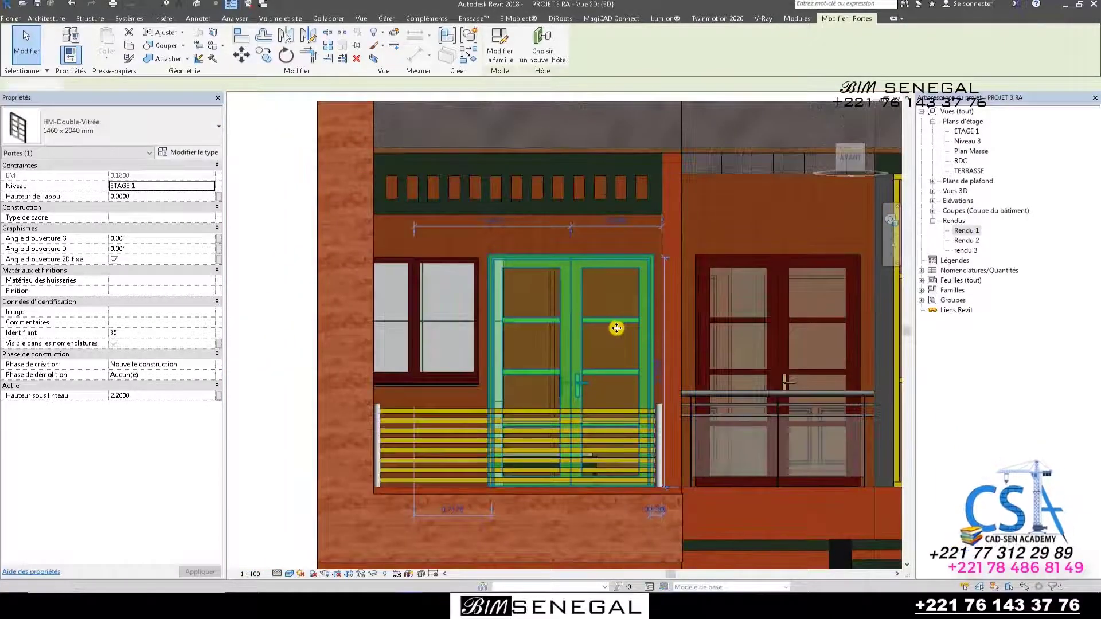
{"action": "key", "text": "Escape"}
- Review the materials in the type properties of the upper-floor Fenetre Chambre window, then deselect the window
{"action": "scroll", "coordinate": [620, 300], "scroll_direction": "up", "scroll_amount": 3}
{"action": "scroll", "coordinate": [580, 302], "scroll_direction": "down", "scroll_amount": 5}
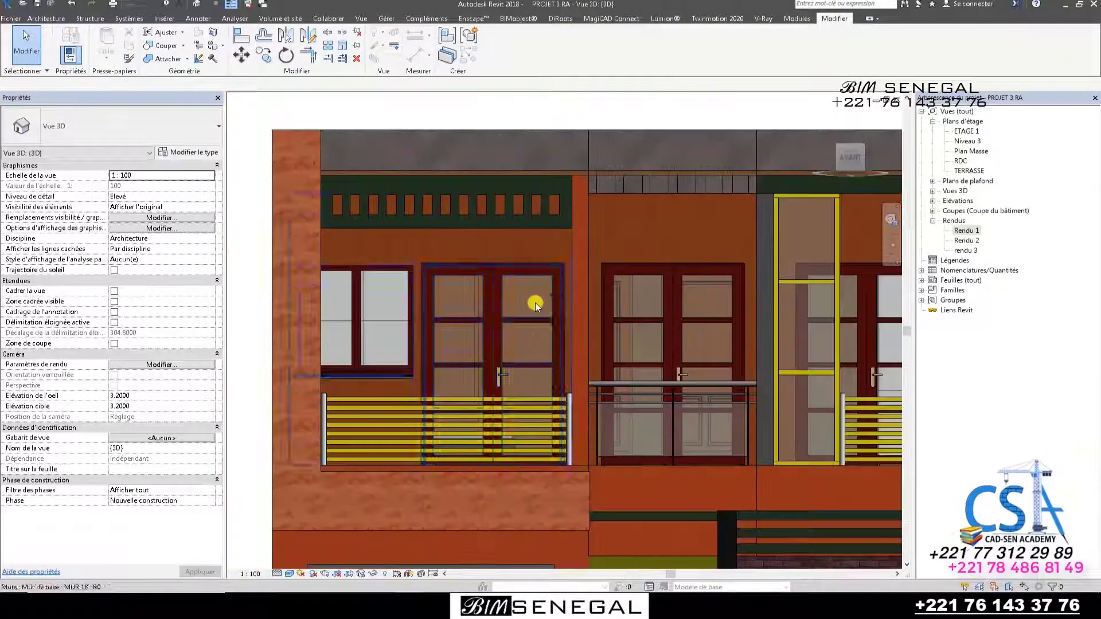
{"action": "scroll", "coordinate": [694, 310], "scroll_direction": "up", "scroll_amount": 2}
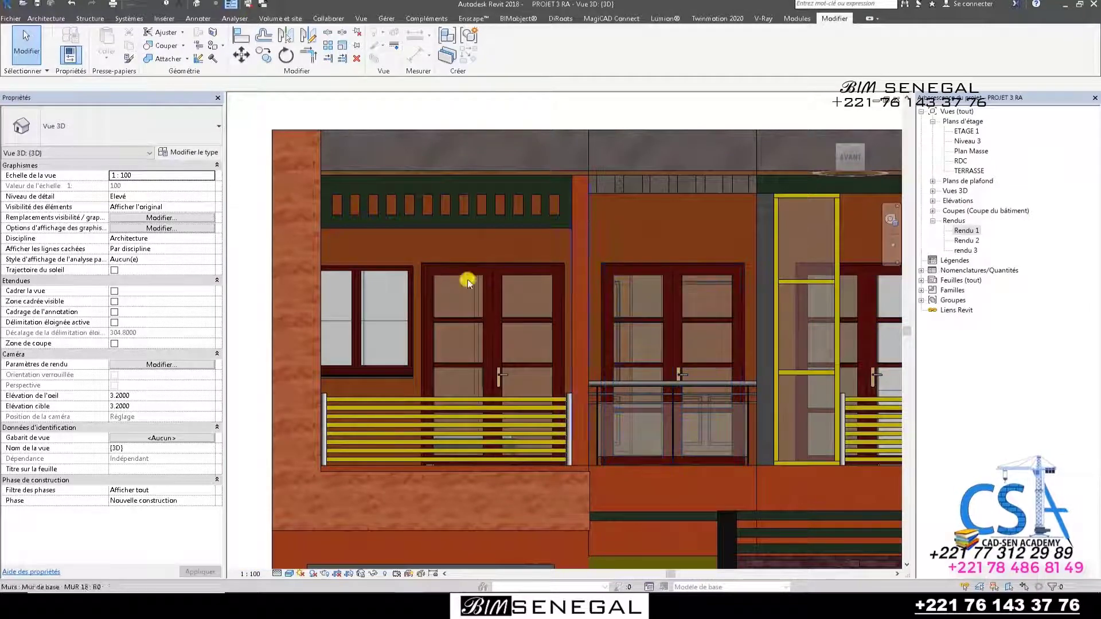
{"action": "scroll", "coordinate": [348, 265], "scroll_direction": "up", "scroll_amount": 3}
{"action": "scroll", "coordinate": [350, 305], "scroll_direction": "up", "scroll_amount": 2}
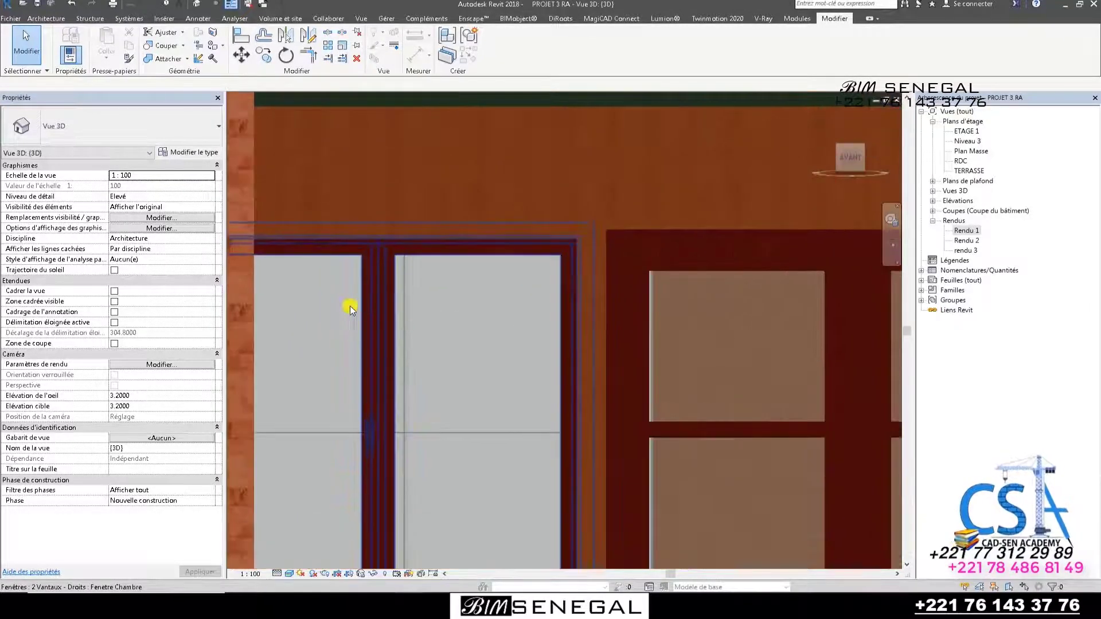
{"action": "left_click", "coordinate": [435, 327]}
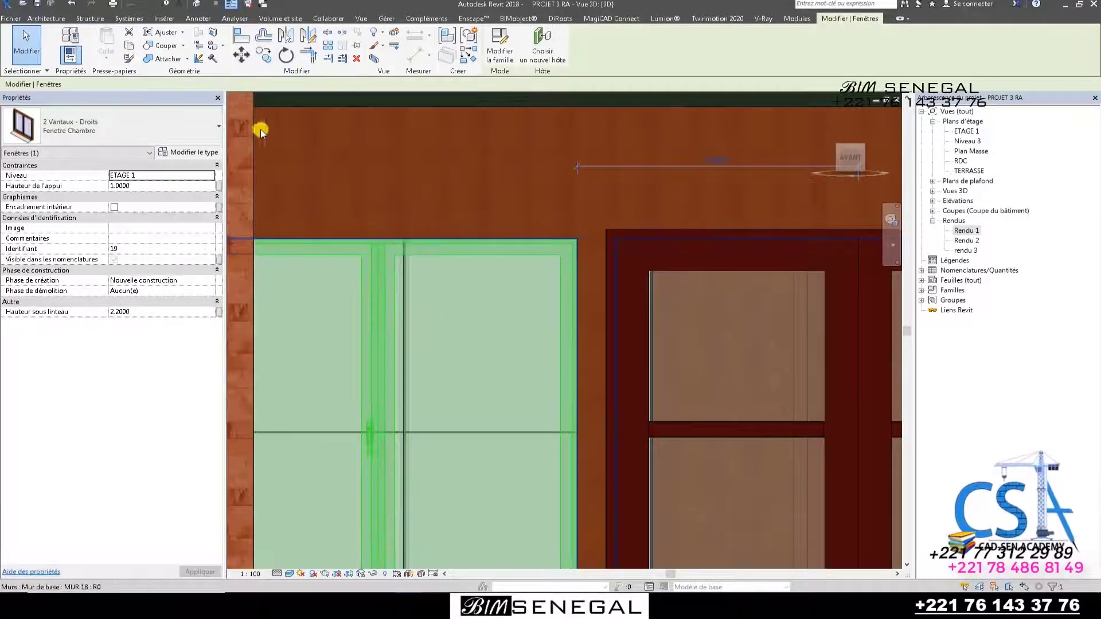
{"action": "left_click", "coordinate": [192, 152]}
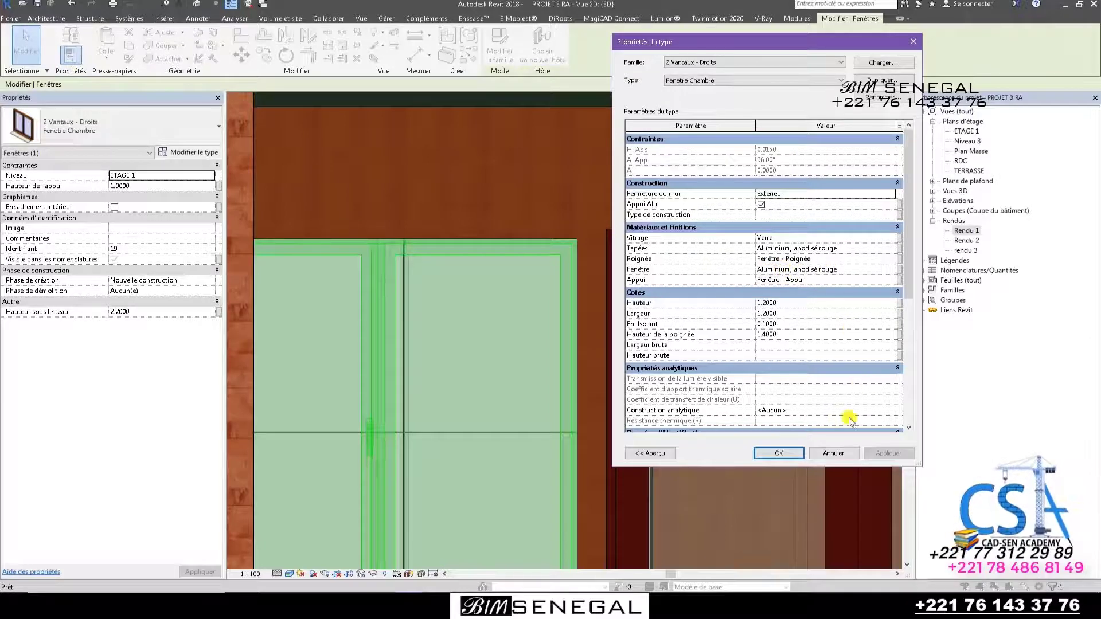
{"action": "left_click", "coordinate": [779, 453]}
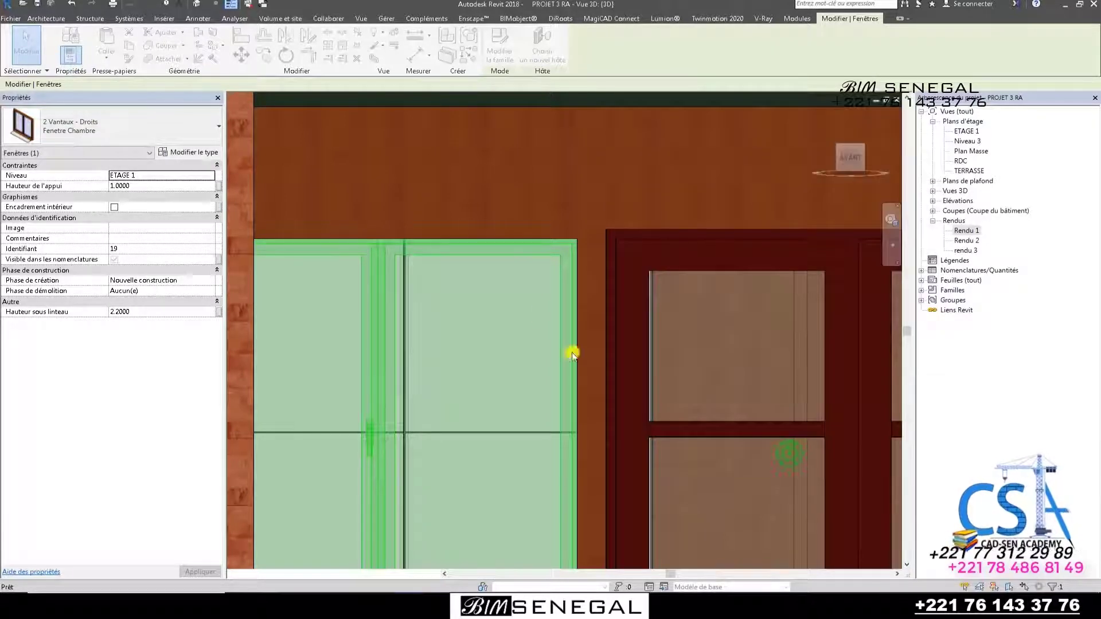
{"action": "scroll", "coordinate": [534, 264], "scroll_direction": "down", "scroll_amount": 4}
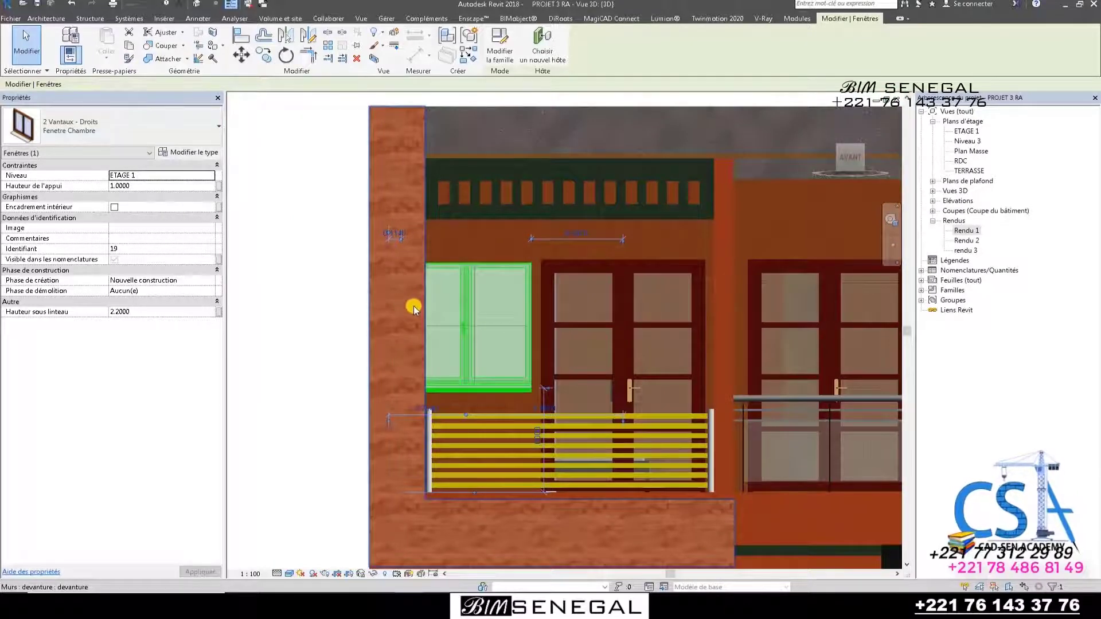
{"action": "scroll", "coordinate": [414, 305], "scroll_direction": "down", "scroll_amount": 2}
{"action": "scroll", "coordinate": [415, 262], "scroll_direction": "down", "scroll_amount": 3}
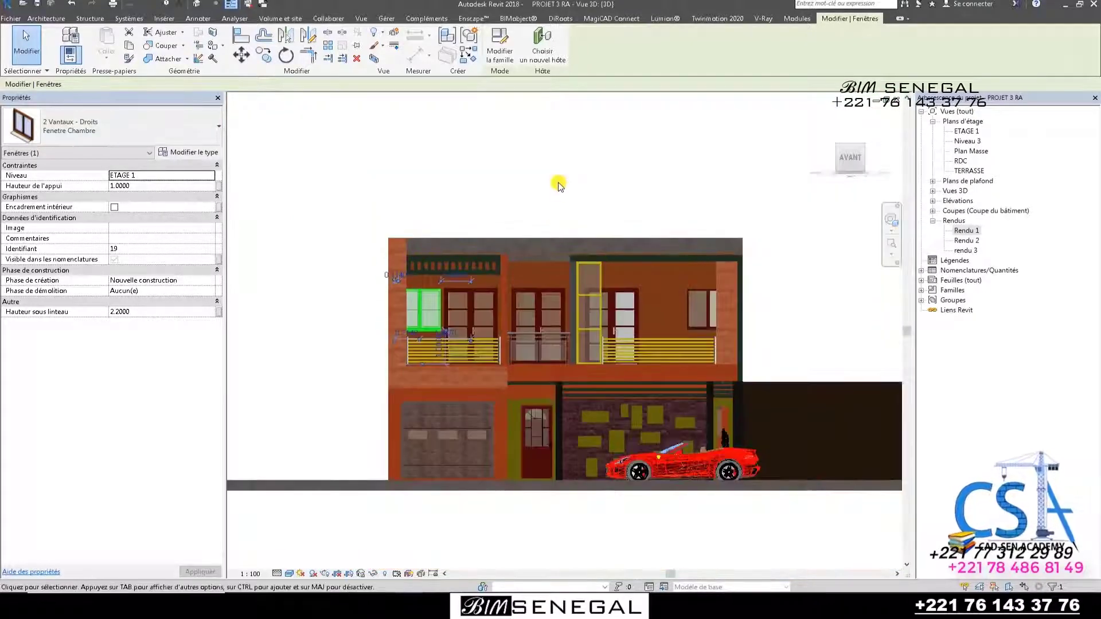
{"action": "left_click", "coordinate": [558, 182]}
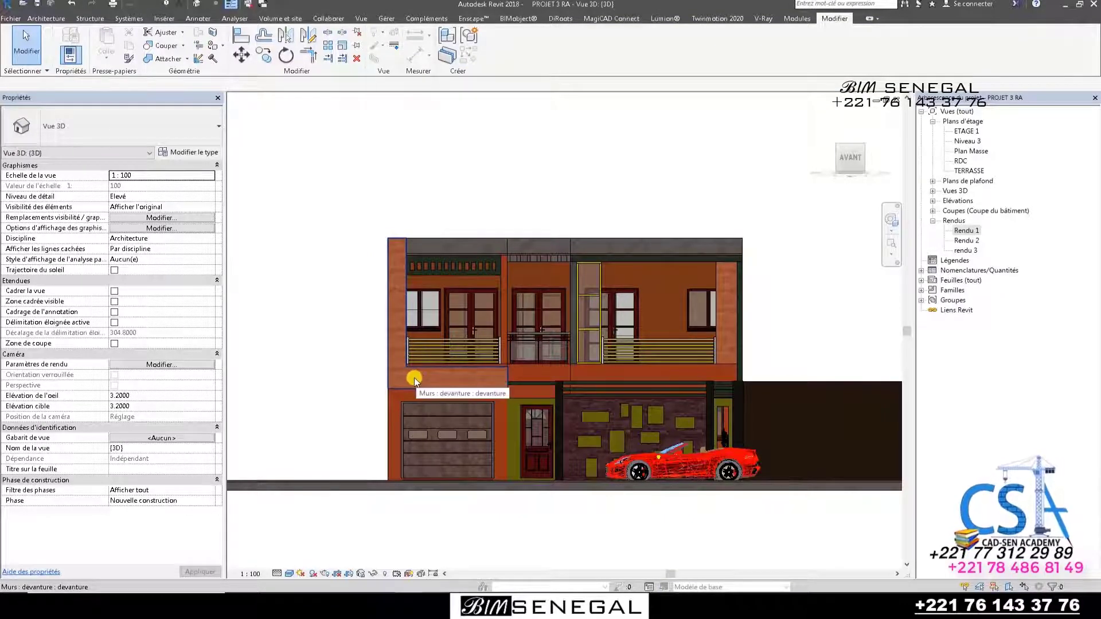
{"action": "scroll", "coordinate": [425, 298], "scroll_direction": "up", "scroll_amount": 3}
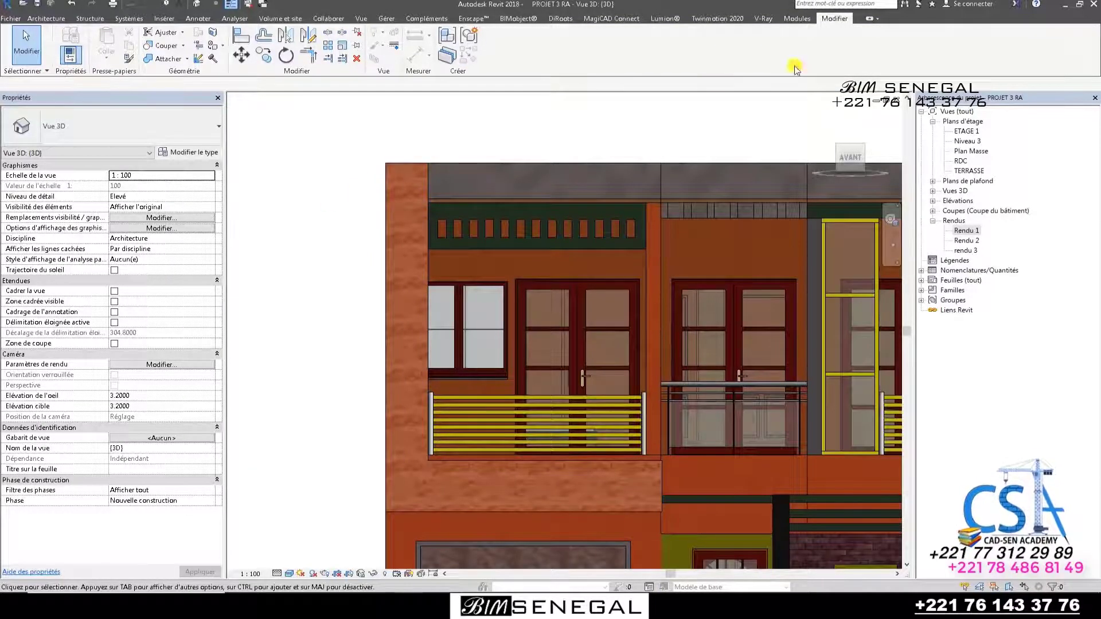
{"action": "left_click", "coordinate": [837, 23]}
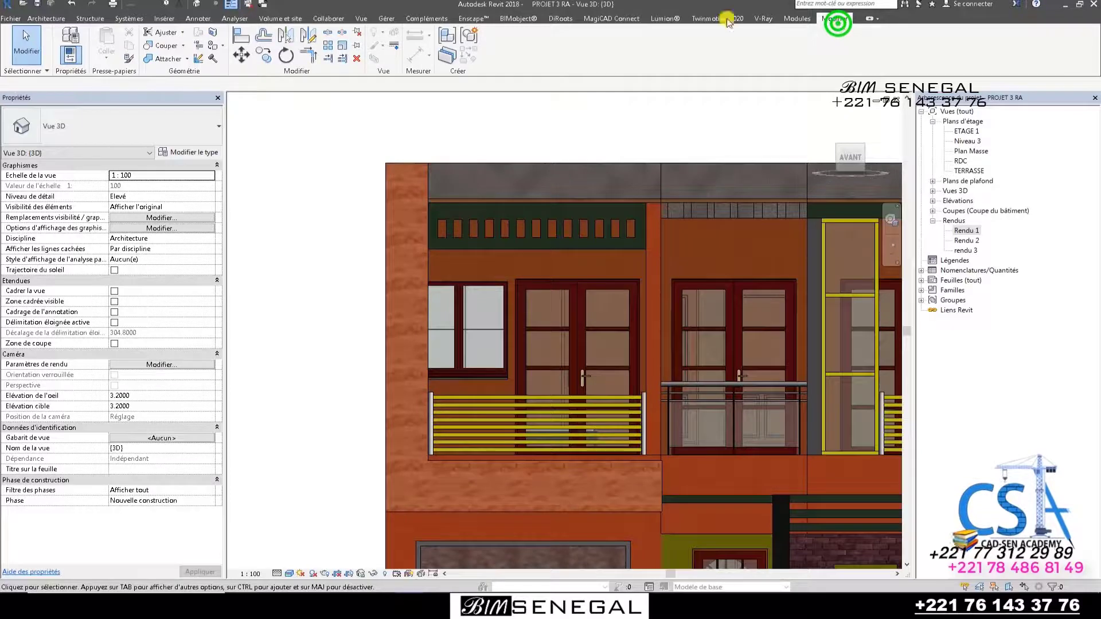
{"action": "left_click", "coordinate": [216, 51]}
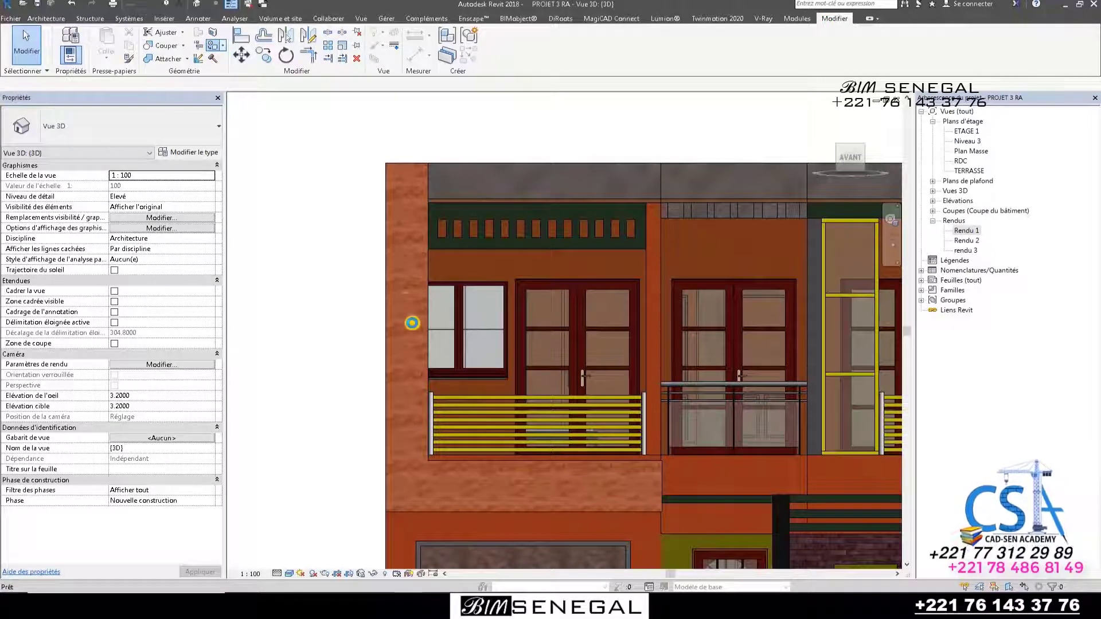
{"action": "left_click", "coordinate": [341, 44]}
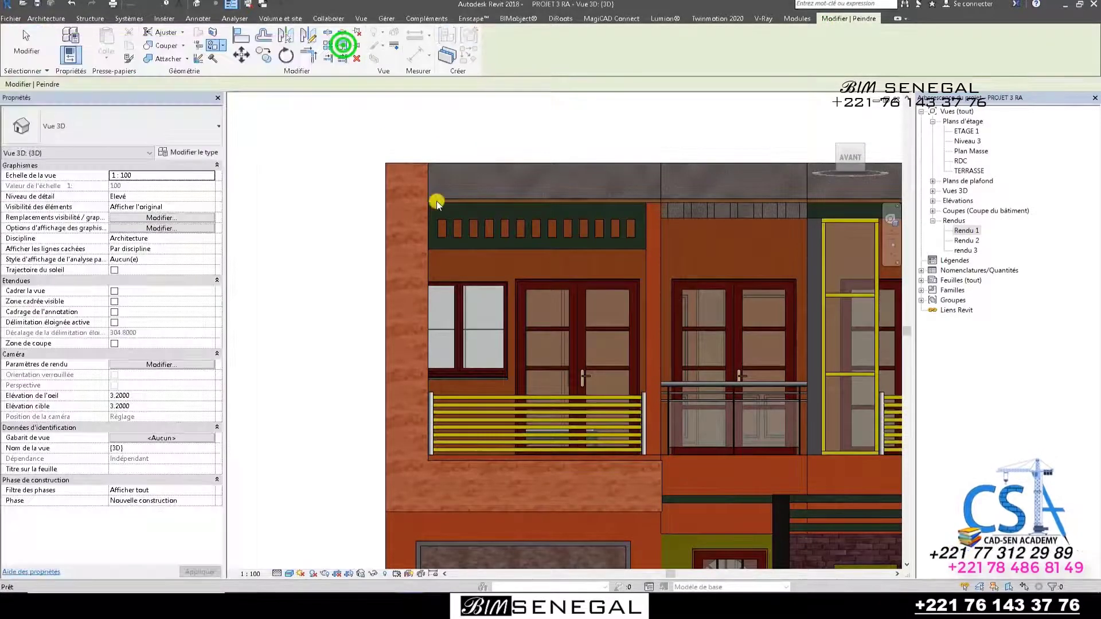
- Open the in-place protection facade wall at the house's front edge for in-place editing and start the Paint tool
{"action": "scroll", "coordinate": [404, 236], "scroll_direction": "up", "scroll_amount": 2}
{"action": "left_click", "coordinate": [409, 218]}
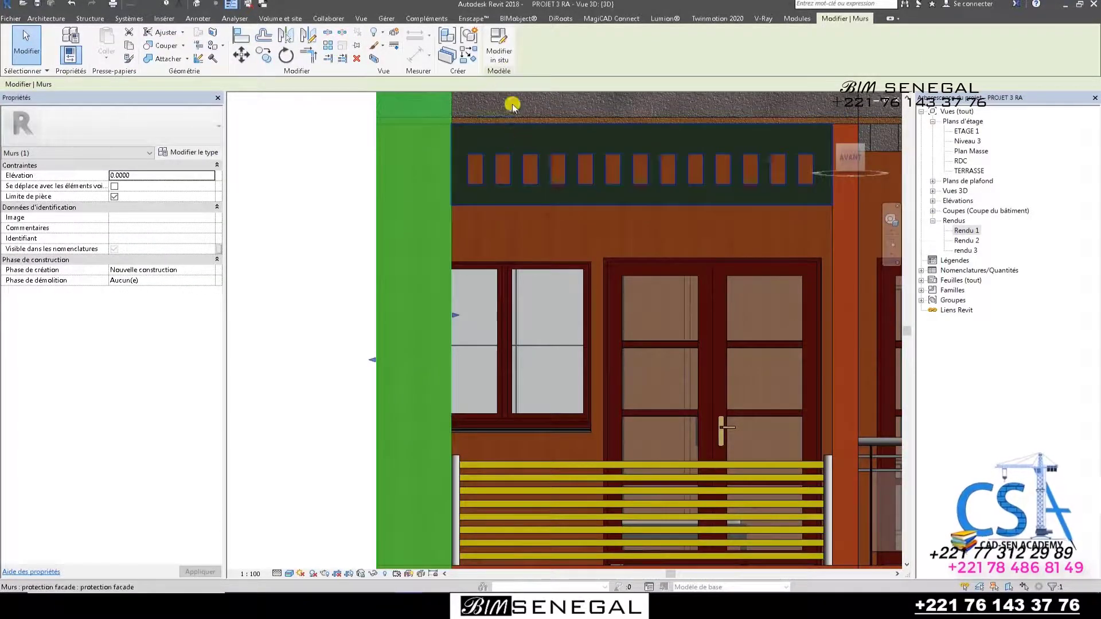
{"action": "left_click", "coordinate": [505, 53]}
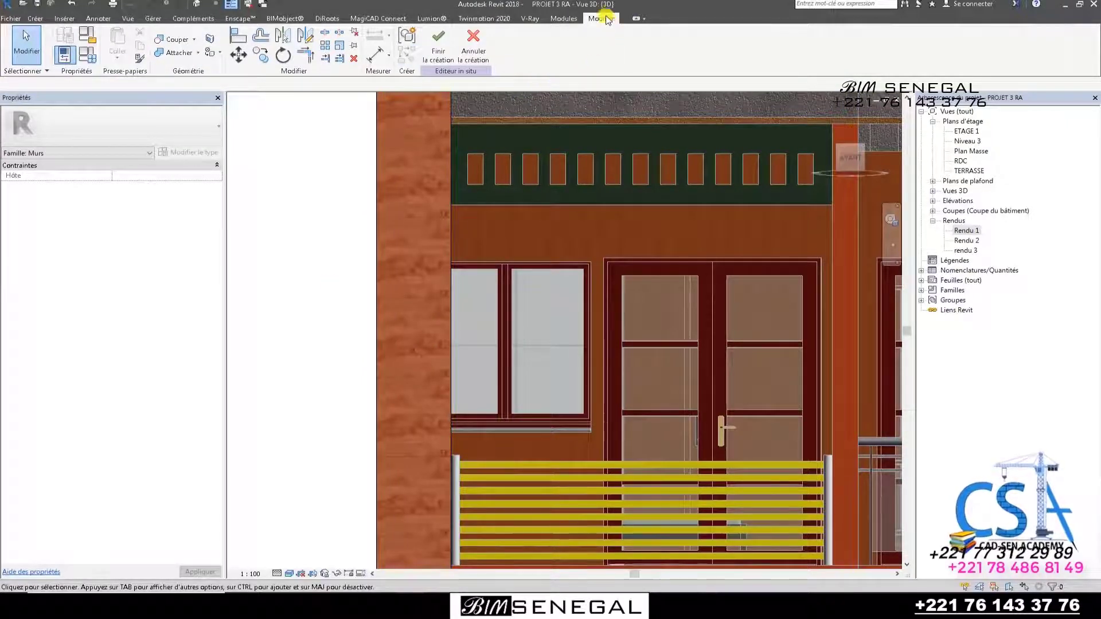
{"action": "left_click", "coordinate": [210, 53]}
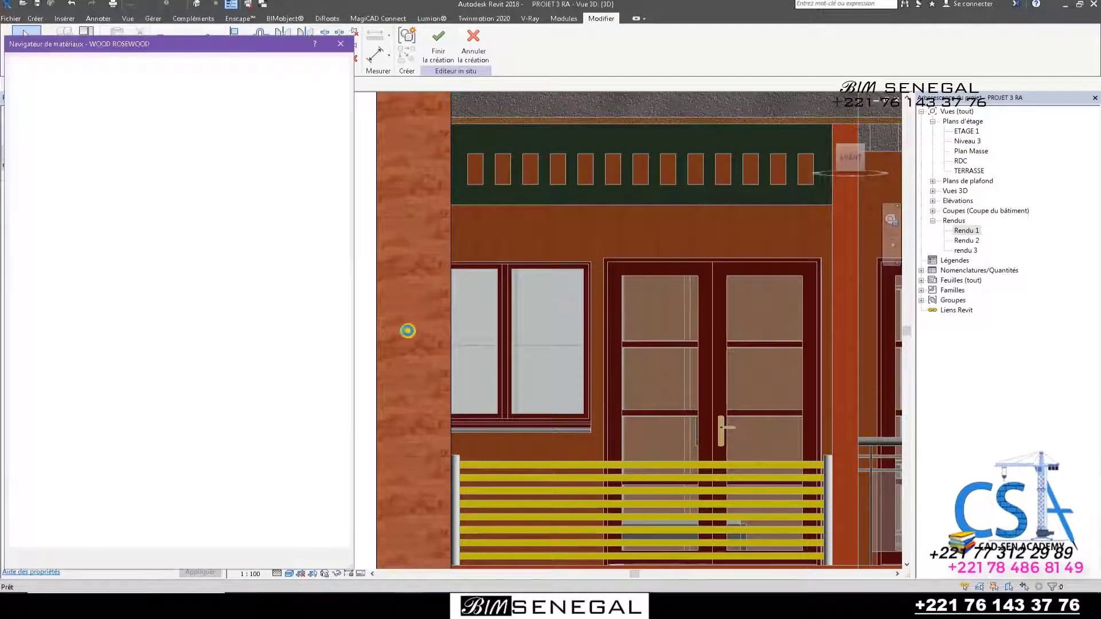
- Paint the narrow side face of the protection facade band above the garage with WOOD ROSEWOOD and finish the in-place edit
{"action": "scroll", "coordinate": [445, 246], "scroll_direction": "down", "scroll_amount": 4}
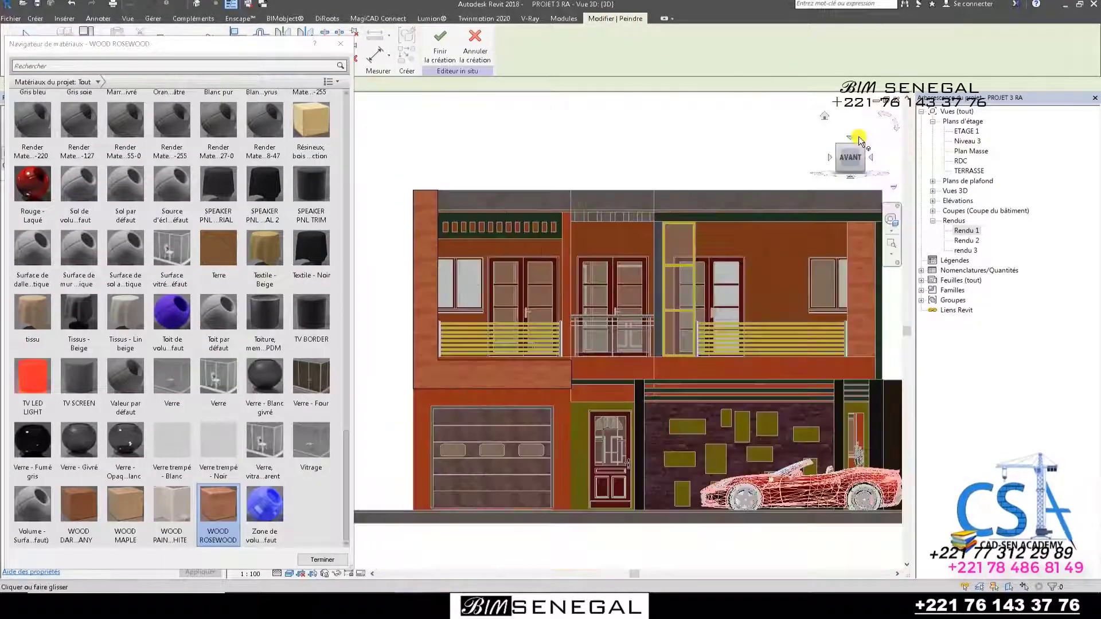
{"action": "left_click_drag", "start_coordinate": [865, 150], "coordinate": [803, 151]}
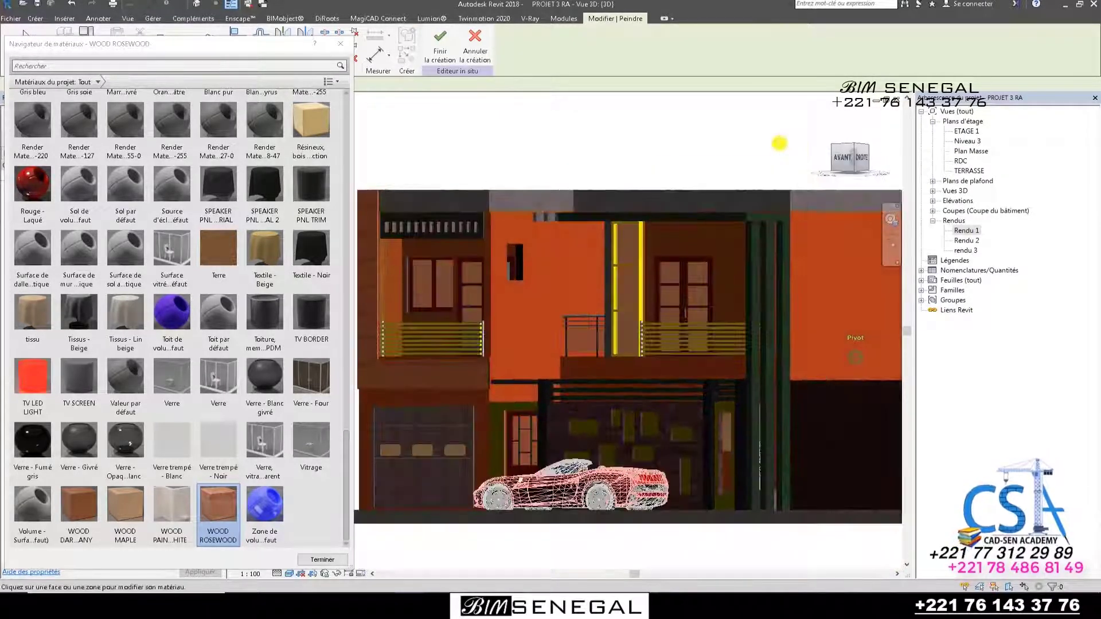
{"action": "left_click", "coordinate": [485, 380]}
{"action": "scroll", "coordinate": [485, 380], "scroll_direction": "up", "scroll_amount": 6}
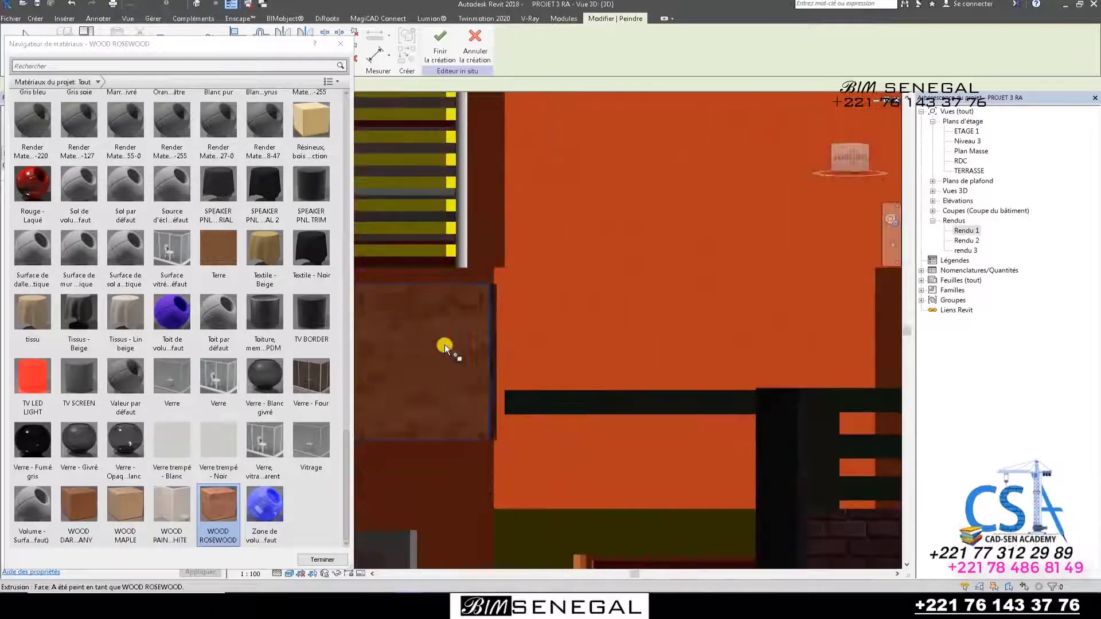
{"action": "scroll", "coordinate": [452, 310], "scroll_direction": "up", "scroll_amount": 4}
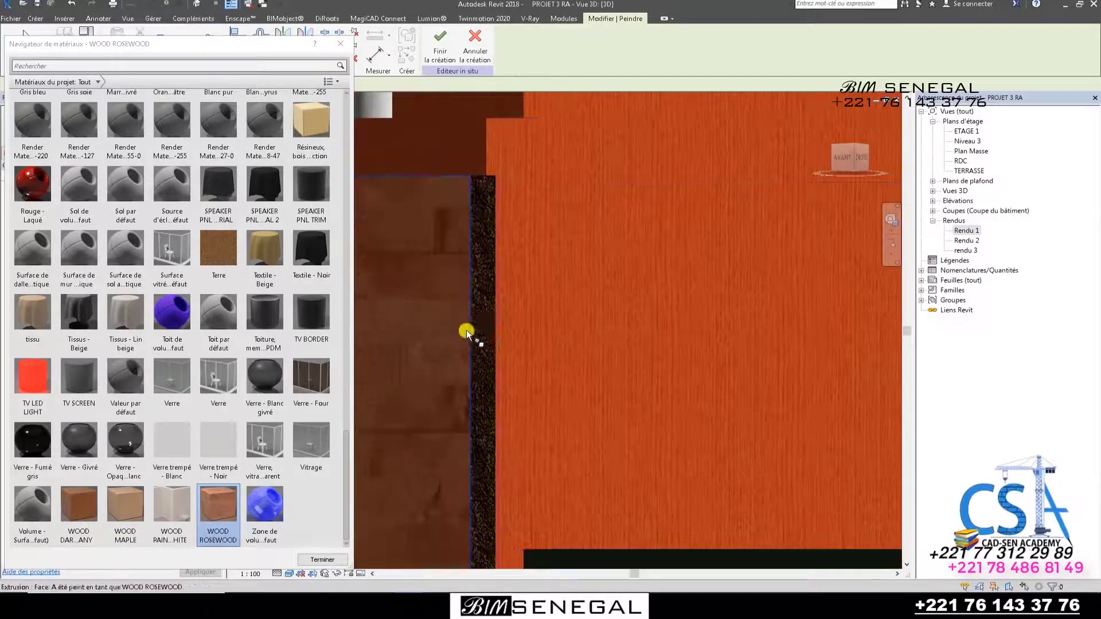
{"action": "left_click", "coordinate": [486, 302]}
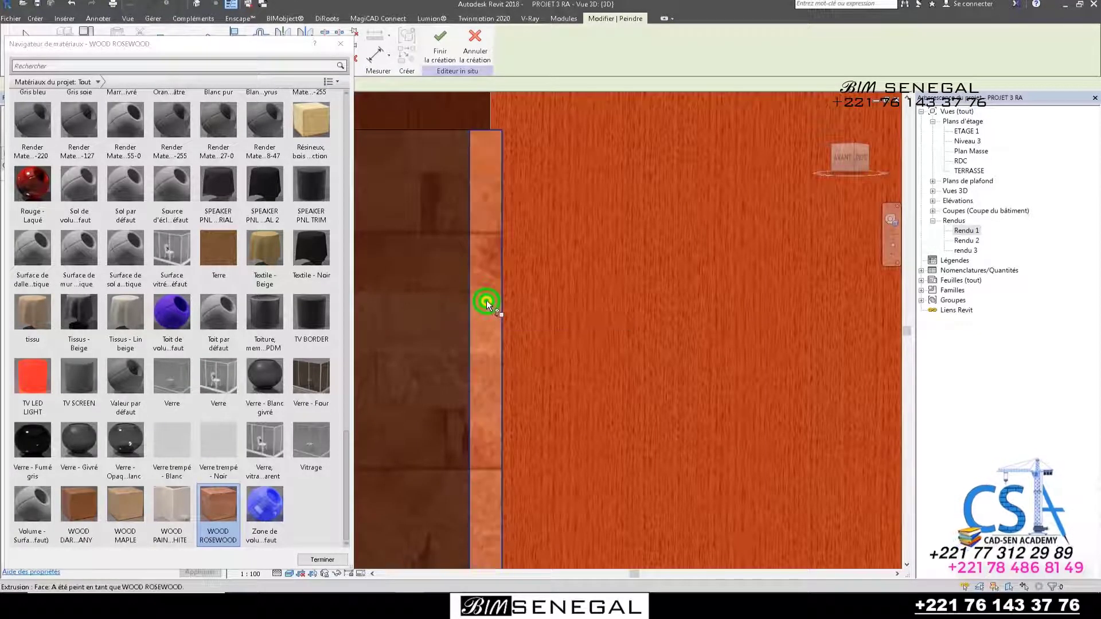
{"action": "scroll", "coordinate": [511, 377], "scroll_direction": "down", "scroll_amount": 3}
{"action": "scroll", "coordinate": [511, 377], "scroll_direction": "down", "scroll_amount": 6}
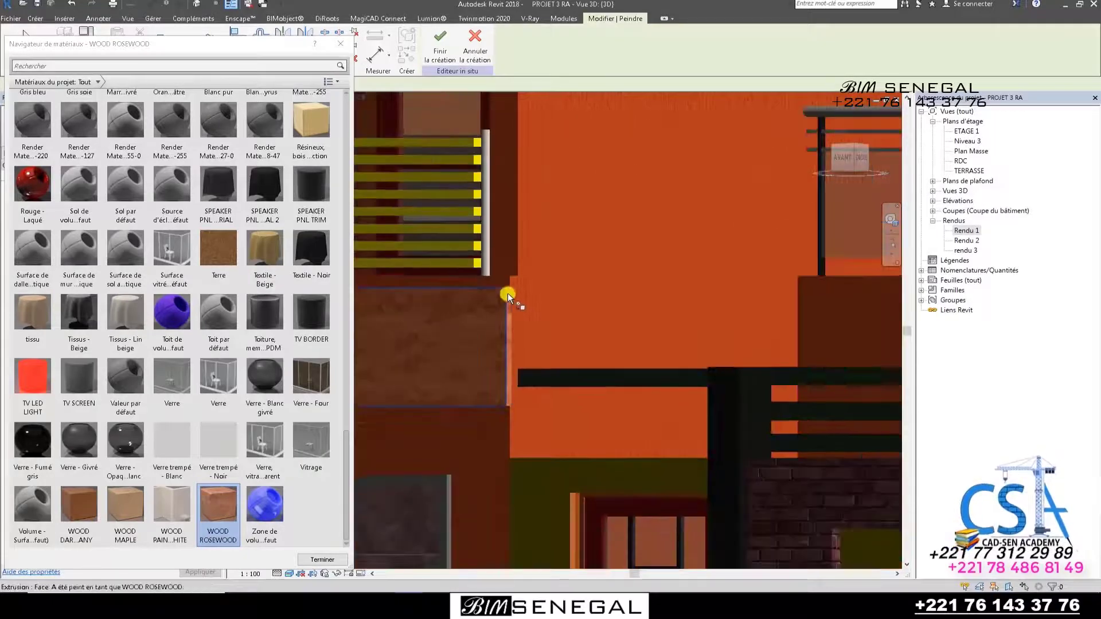
{"action": "left_click", "coordinate": [343, 45]}
{"action": "left_click", "coordinate": [440, 41]}
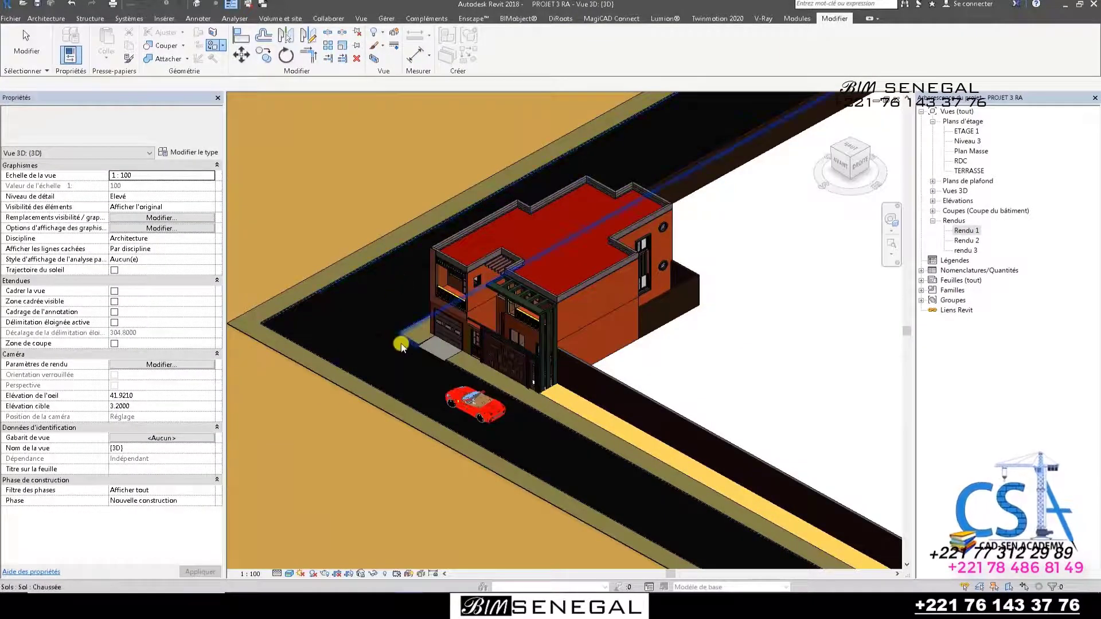
- Delete the red car standing on the road in front of the house
{"action": "scroll", "coordinate": [436, 269], "scroll_direction": "up", "scroll_amount": 3}
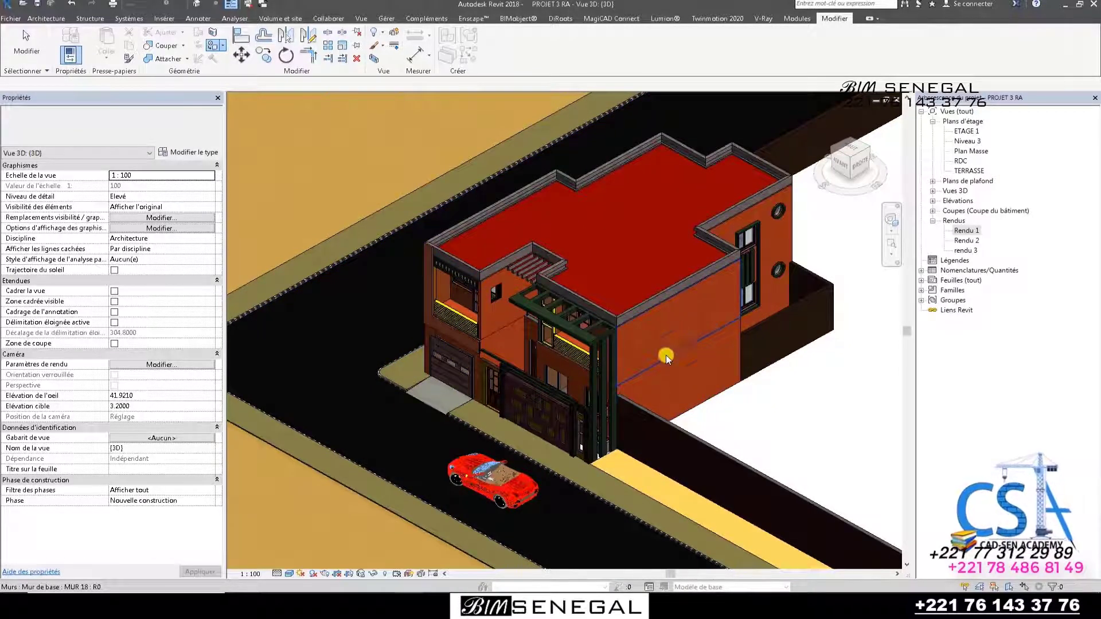
{"action": "scroll", "coordinate": [691, 349], "scroll_direction": "up", "scroll_amount": 2}
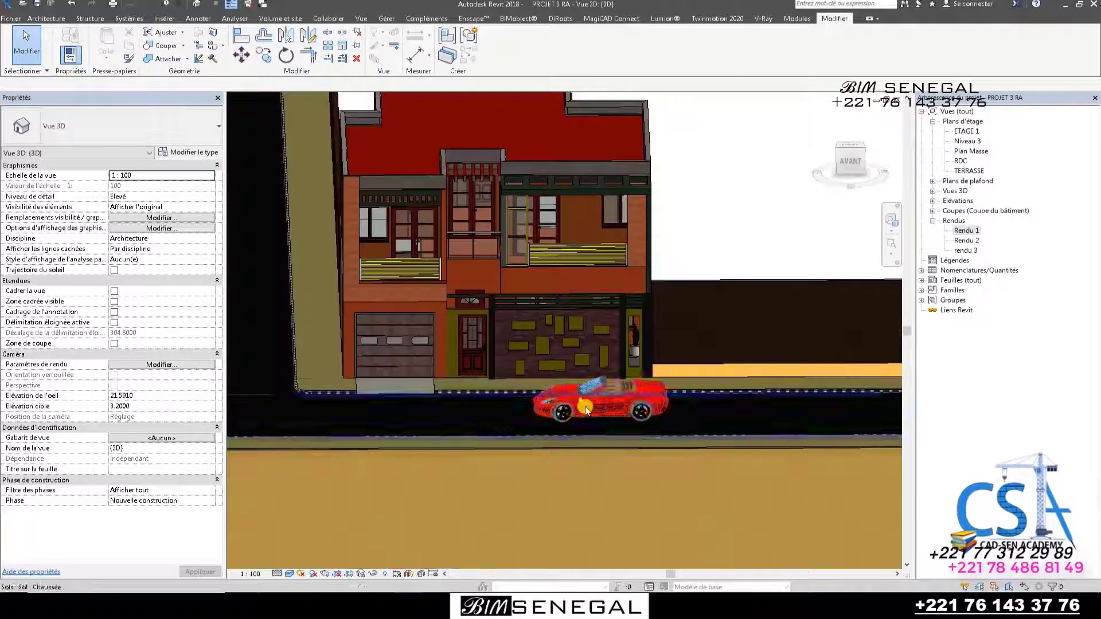
{"action": "left_click", "coordinate": [585, 407]}
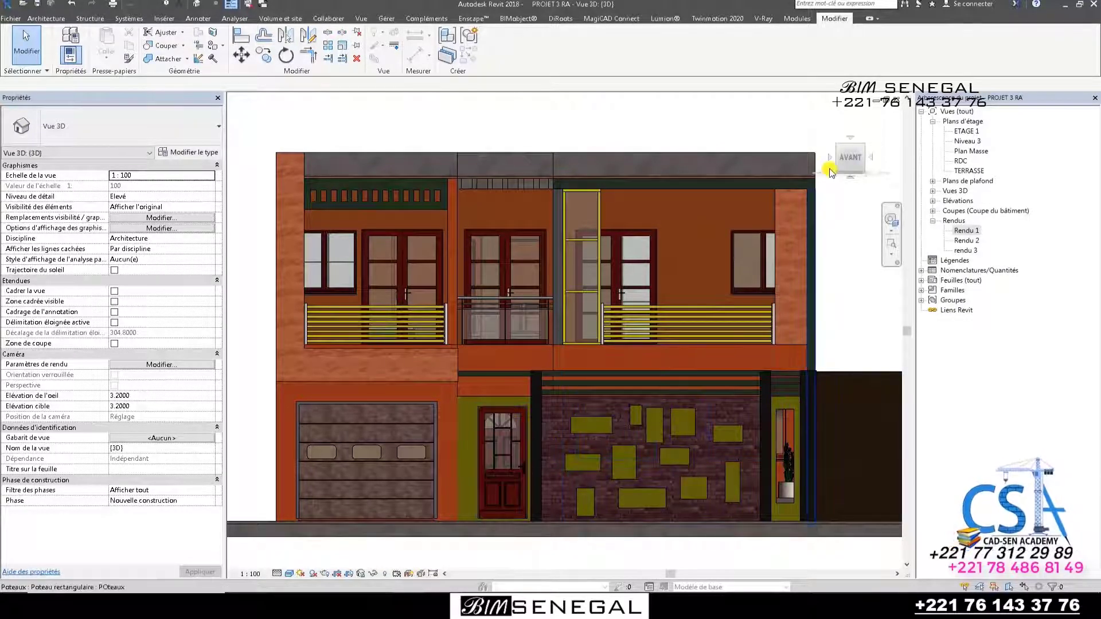
{"action": "left_click", "coordinate": [830, 117]}
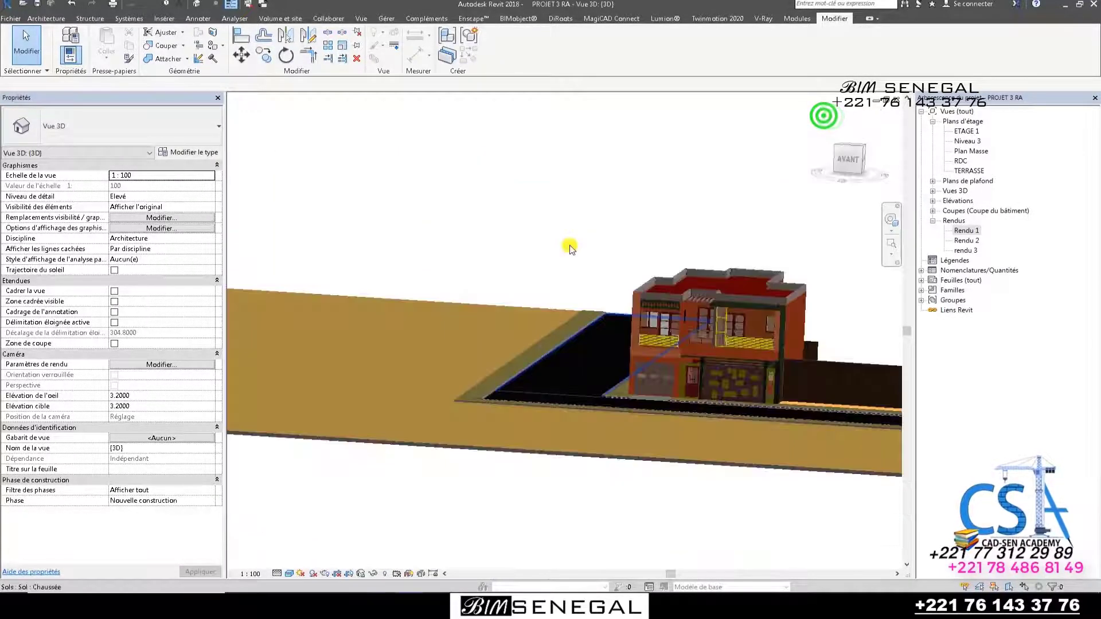
- Start an FBX export of the full 3D view and choose the desktop (Bureau) as the destination folder
{"action": "scroll", "coordinate": [584, 322], "scroll_direction": "up", "scroll_amount": 5}
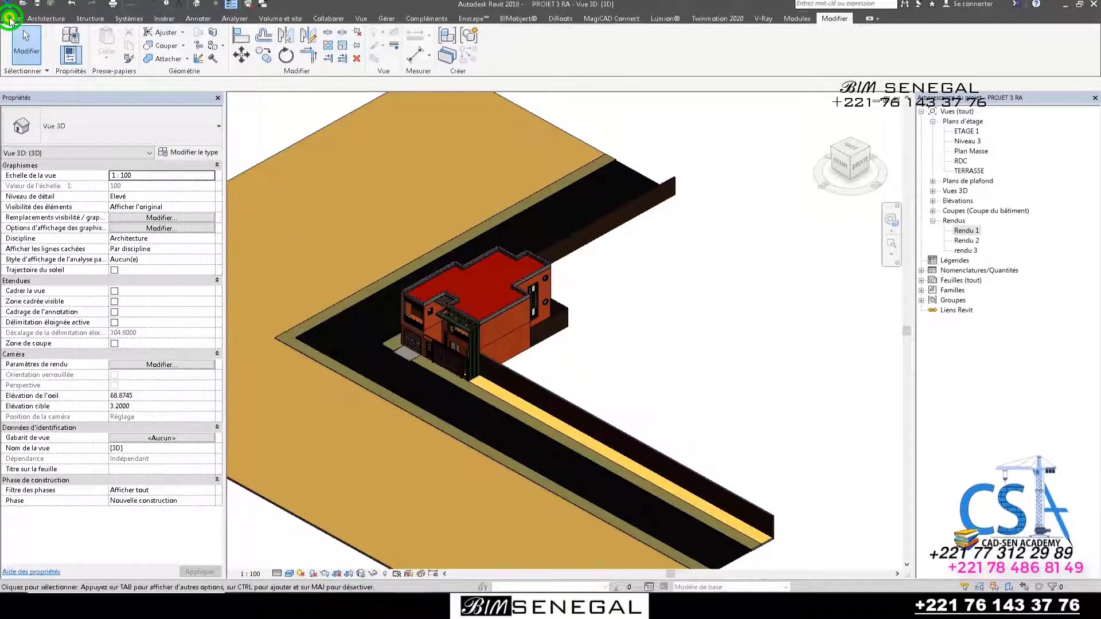
{"action": "left_click", "coordinate": [10, 20]}
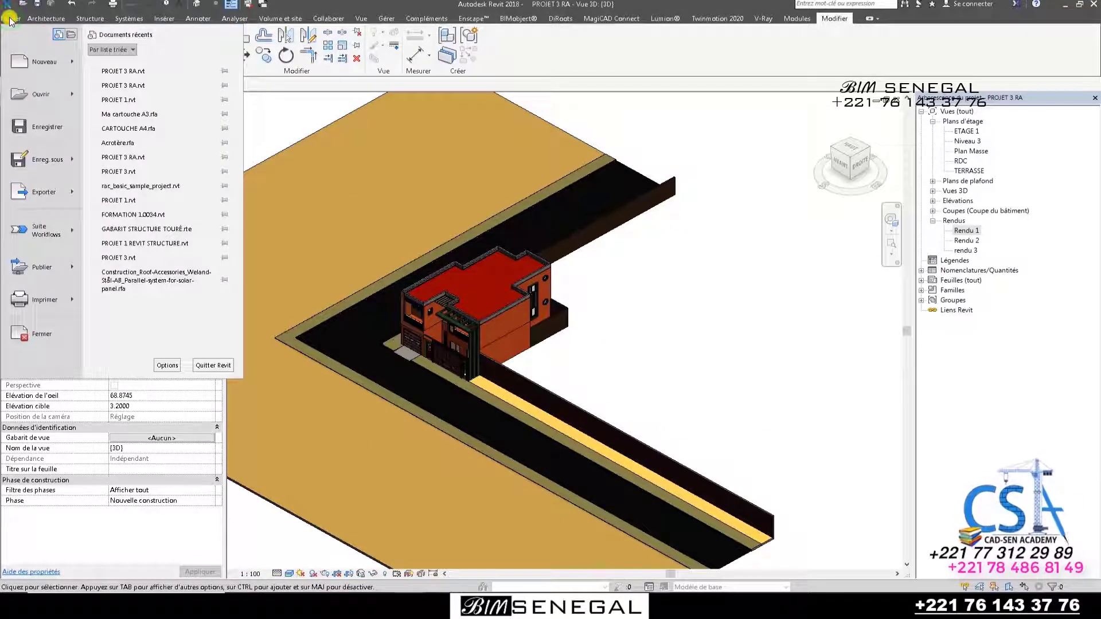
{"action": "left_click", "coordinate": [72, 188]}
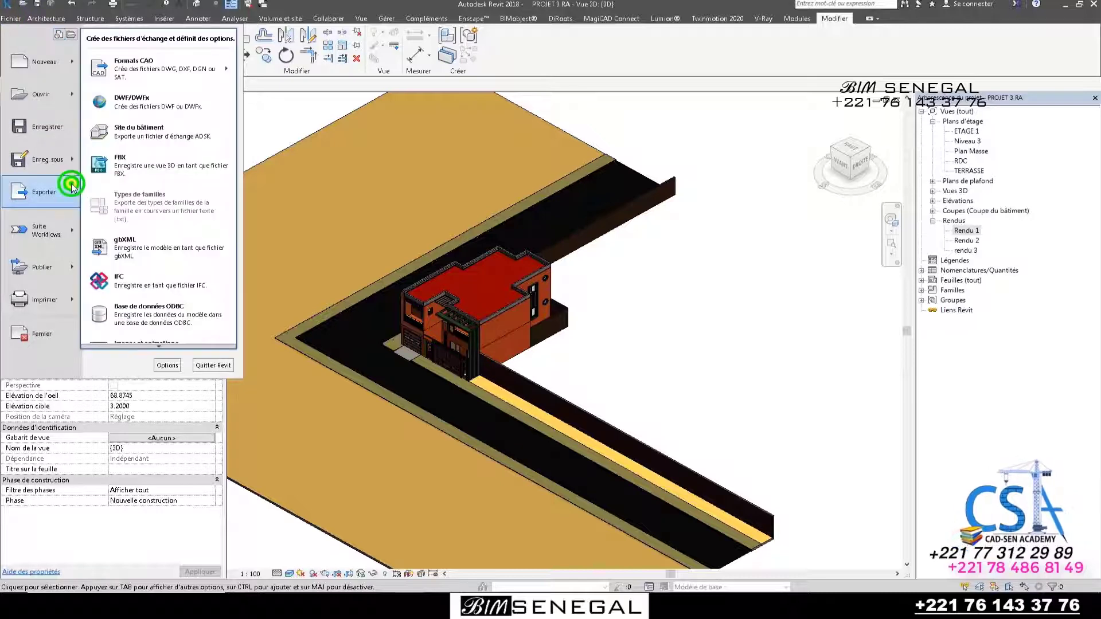
{"action": "left_click", "coordinate": [165, 170]}
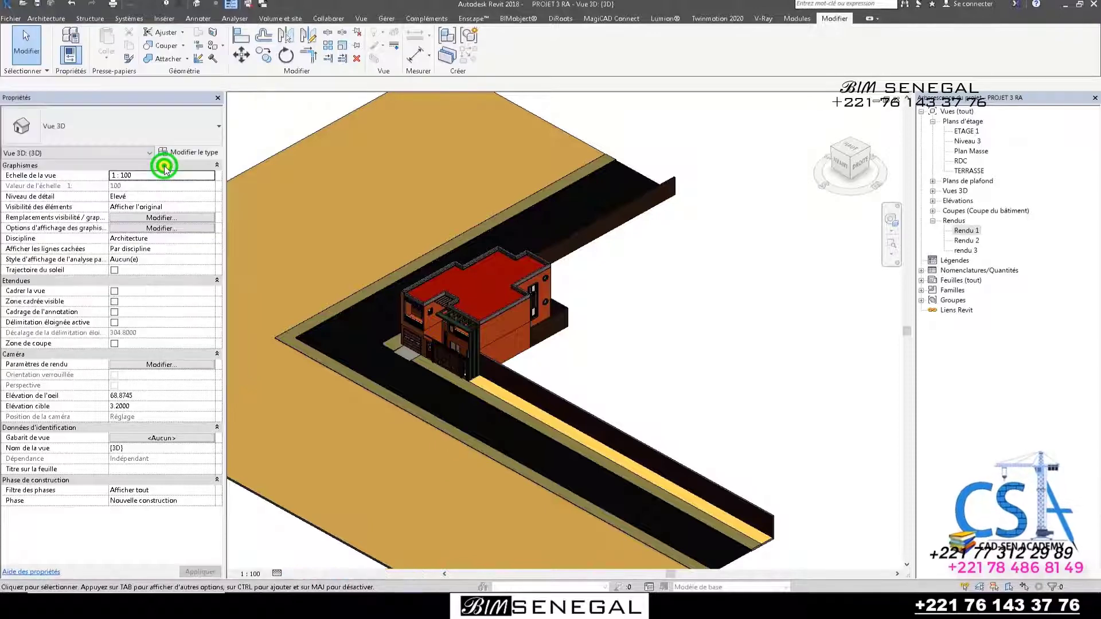
{"action": "left_click", "coordinate": [467, 243]}
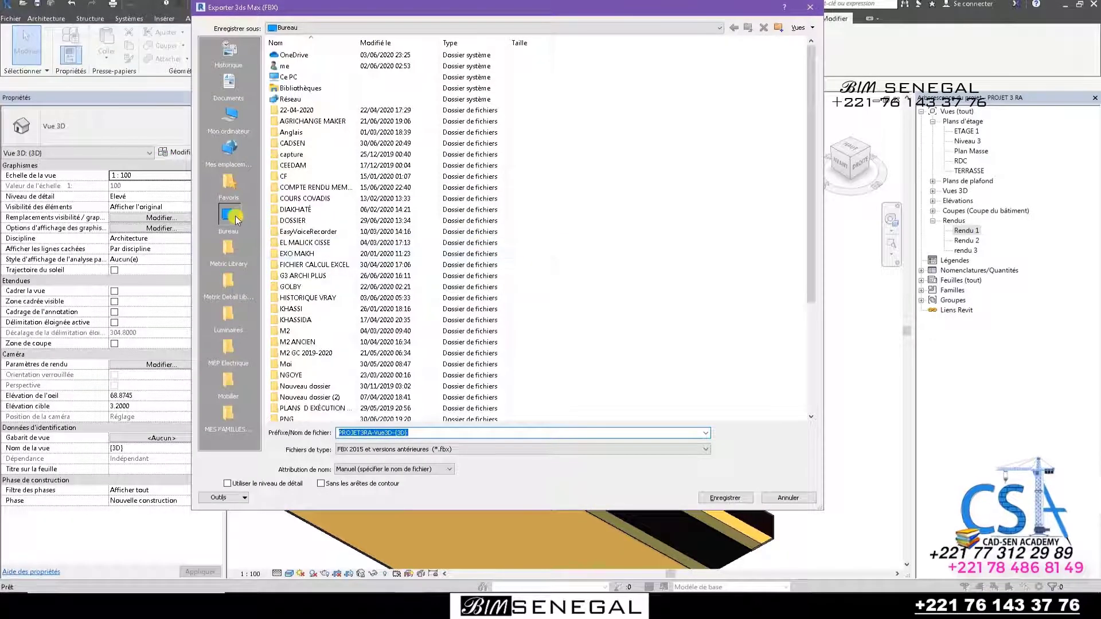
{"action": "left_click", "coordinate": [235, 216]}
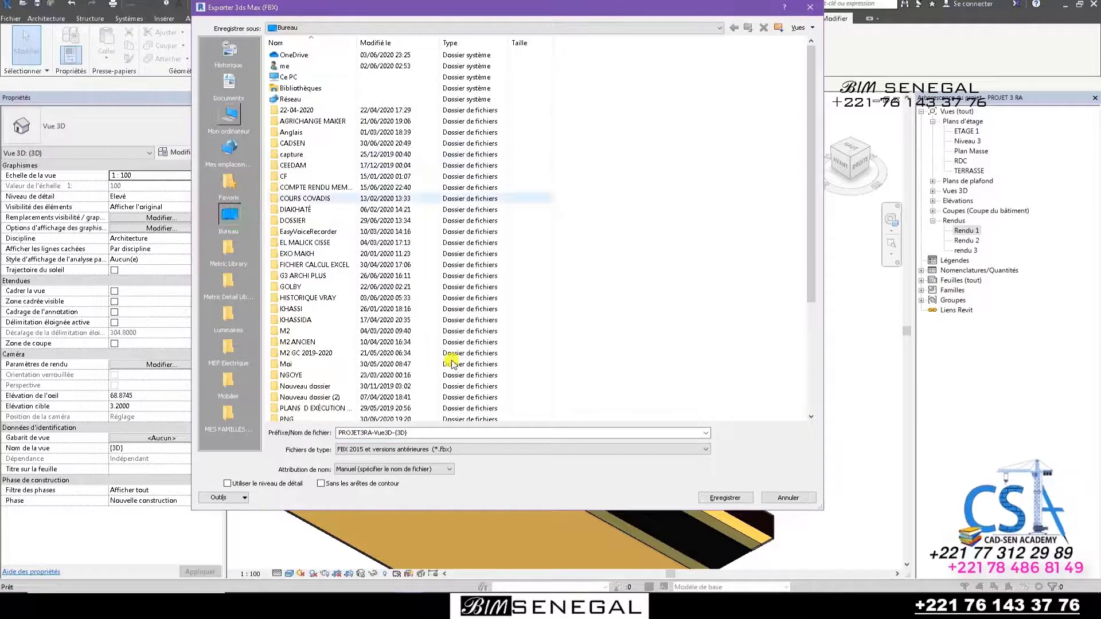
- Select the export's file name and set the file type to Fichiers FBX (*.fbx)
{"action": "left_click", "coordinate": [401, 433]}
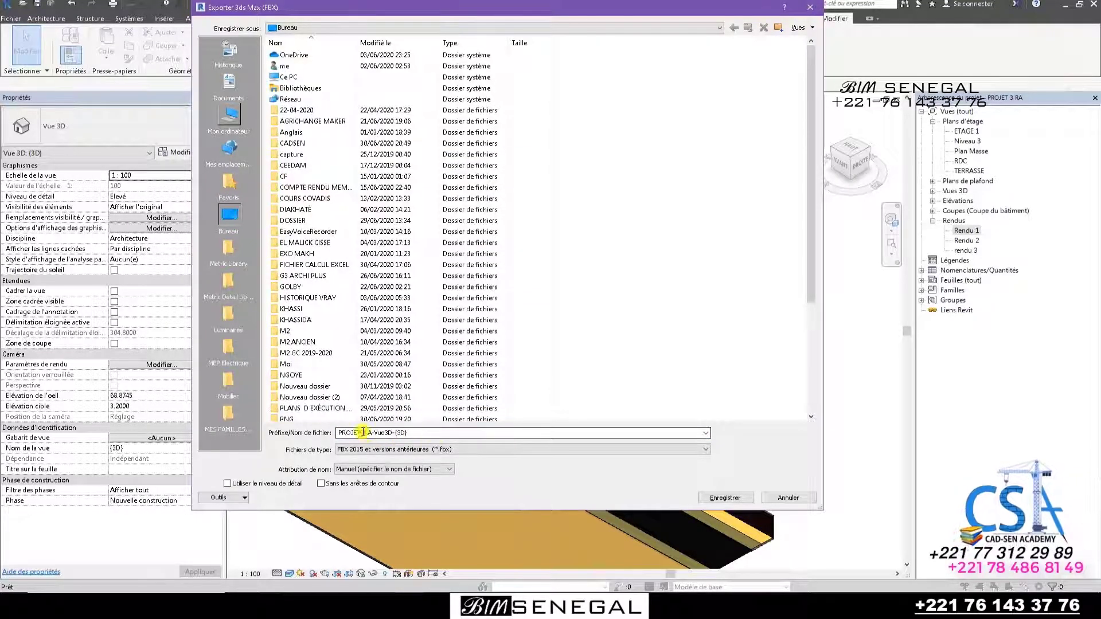
{"action": "double_click", "coordinate": [414, 432]}
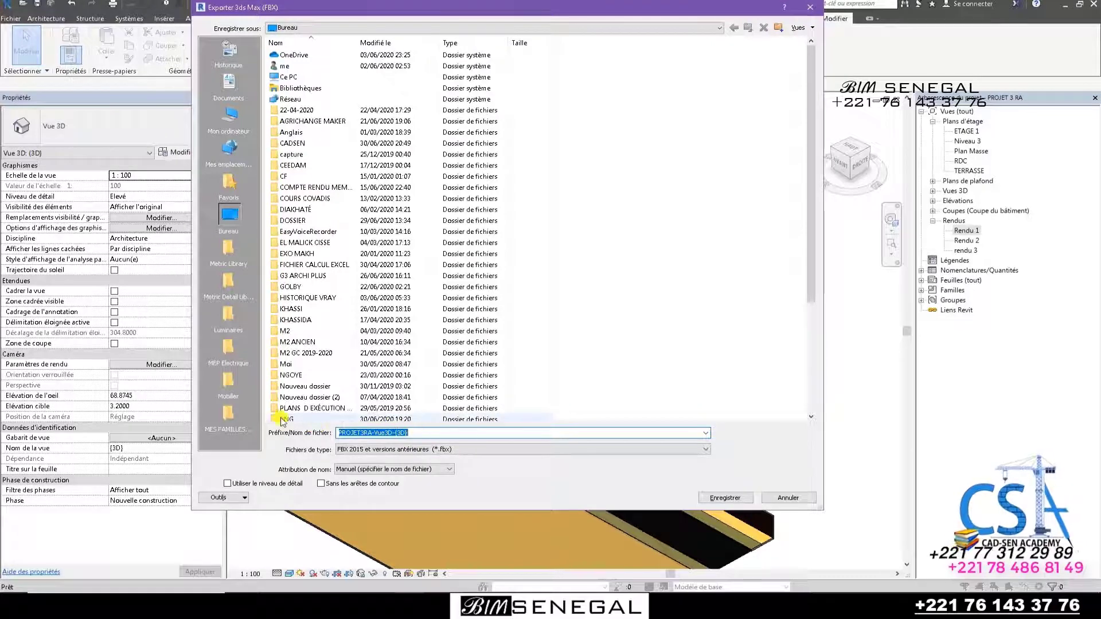
{"action": "left_click", "coordinate": [367, 449]}
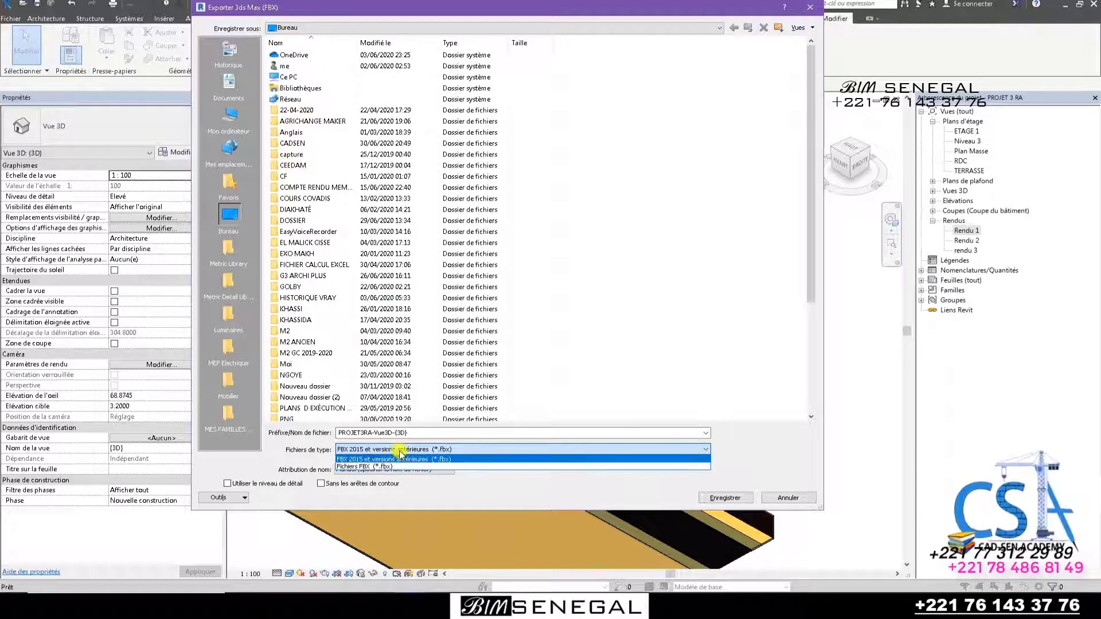
{"action": "left_click", "coordinate": [370, 467]}
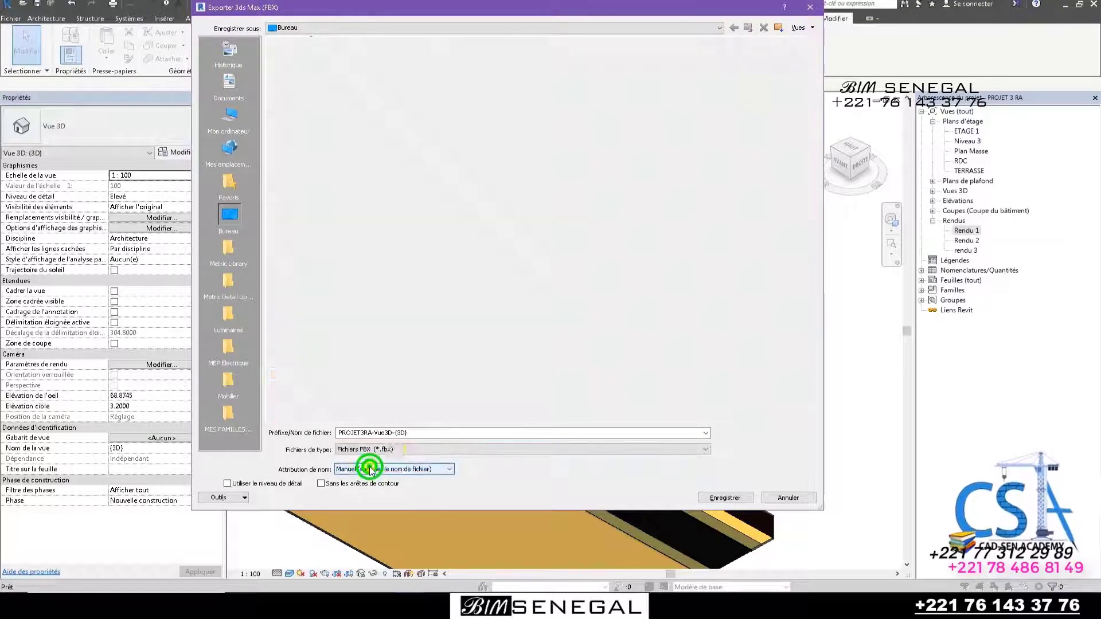